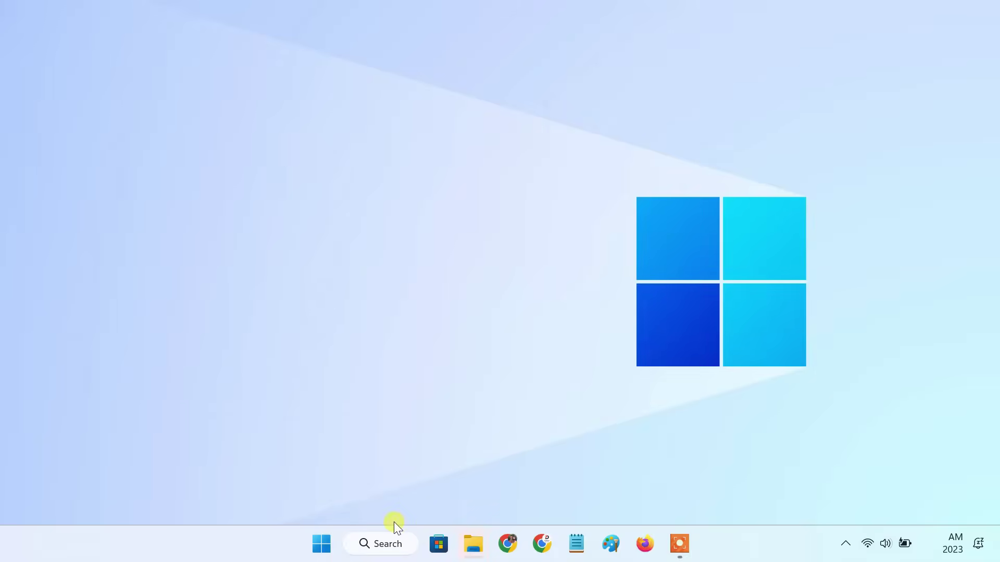
Step: Open Control Panel from search and go through Network and Internet to the Network and Sharing Center
left_click(383, 544)
type("c")
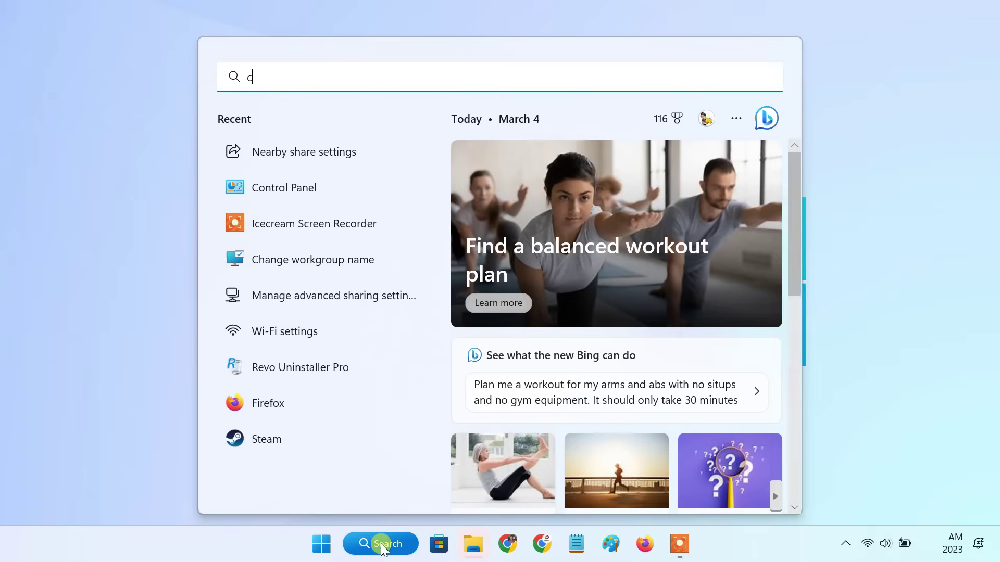
type("ontrol panel")
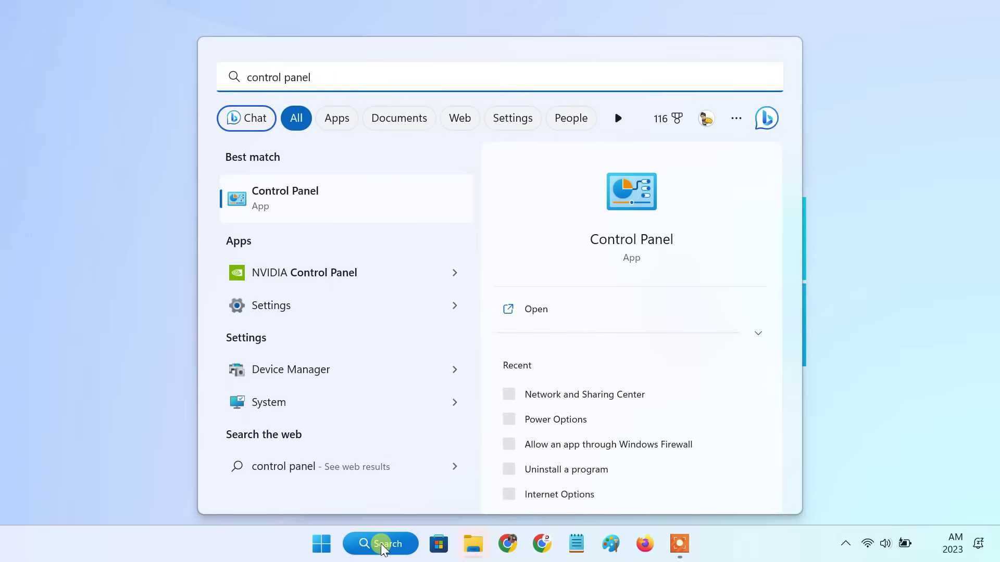
left_click(357, 194)
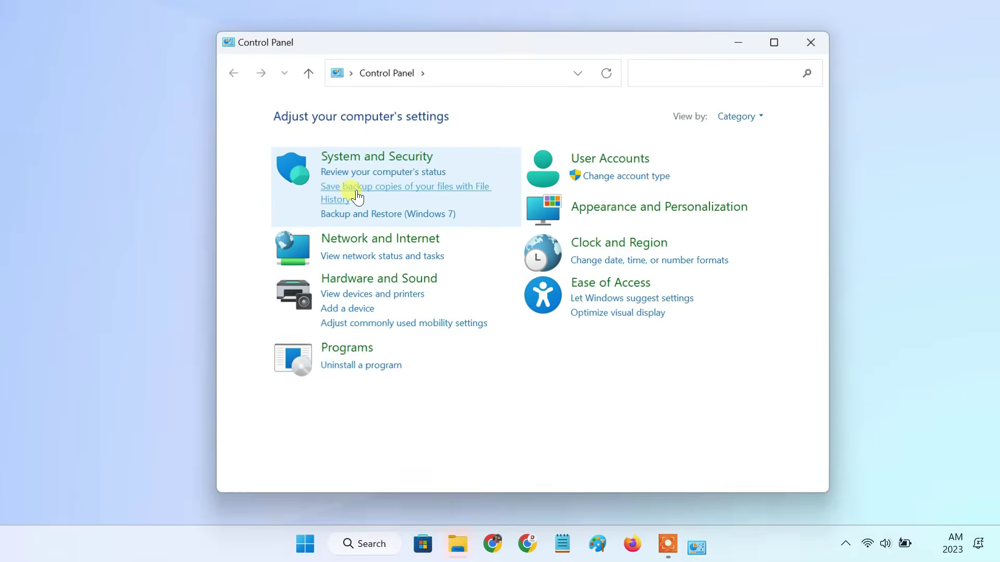
left_click(364, 239)
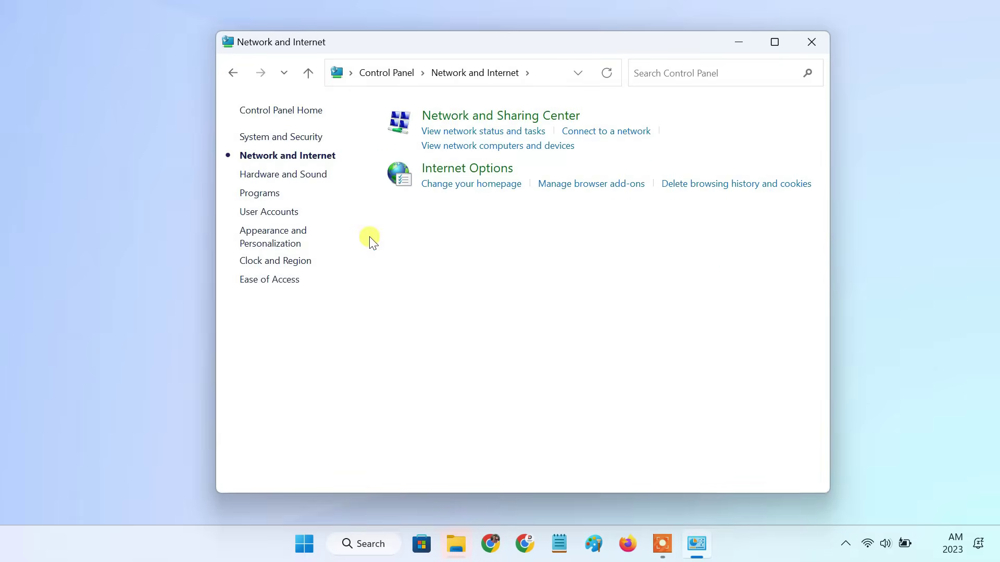
left_click(442, 117)
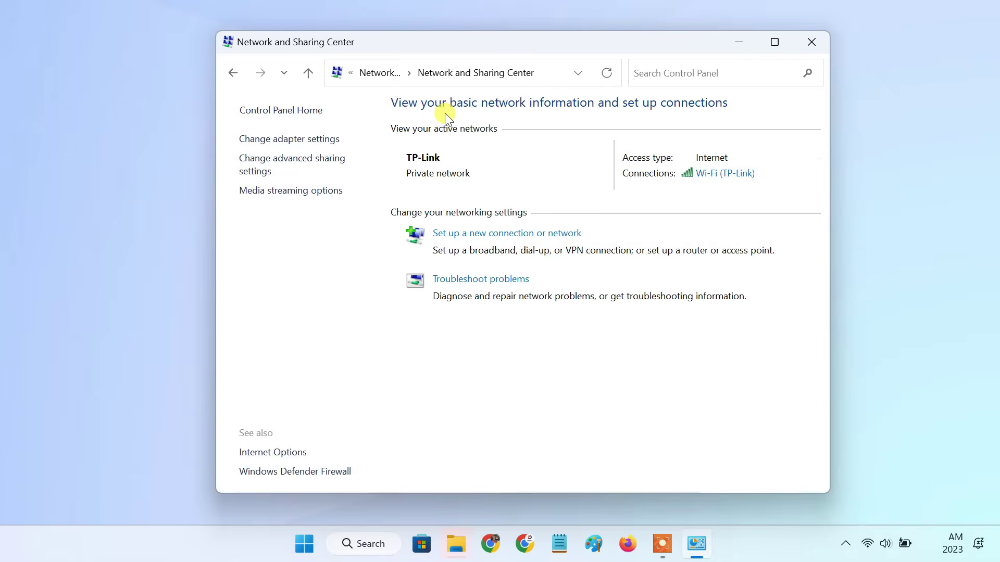
Step: In Advanced sharing settings, turn network discovery and file and printer sharing on and password-protected sharing off, then close
left_click(290, 166)
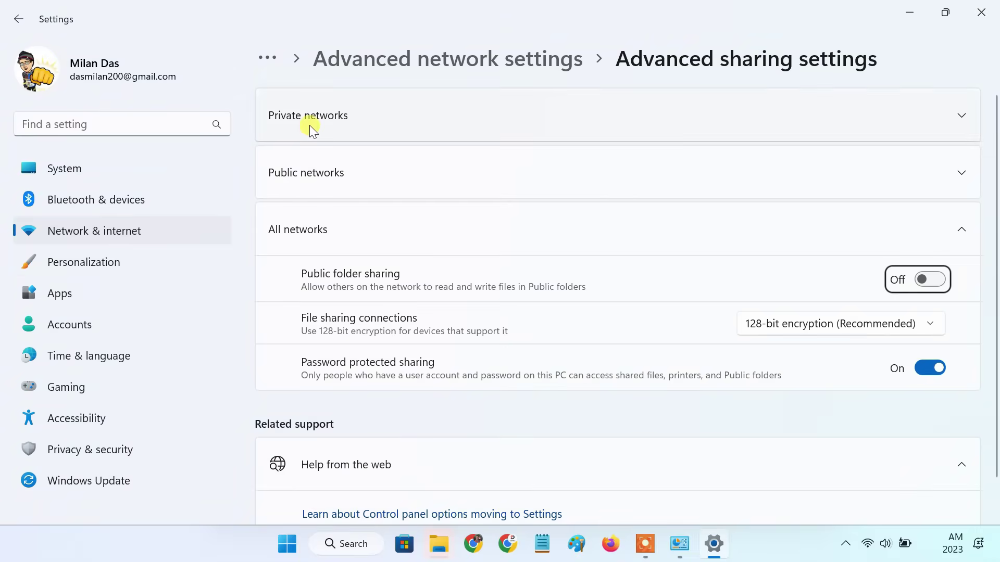
left_click(309, 125)
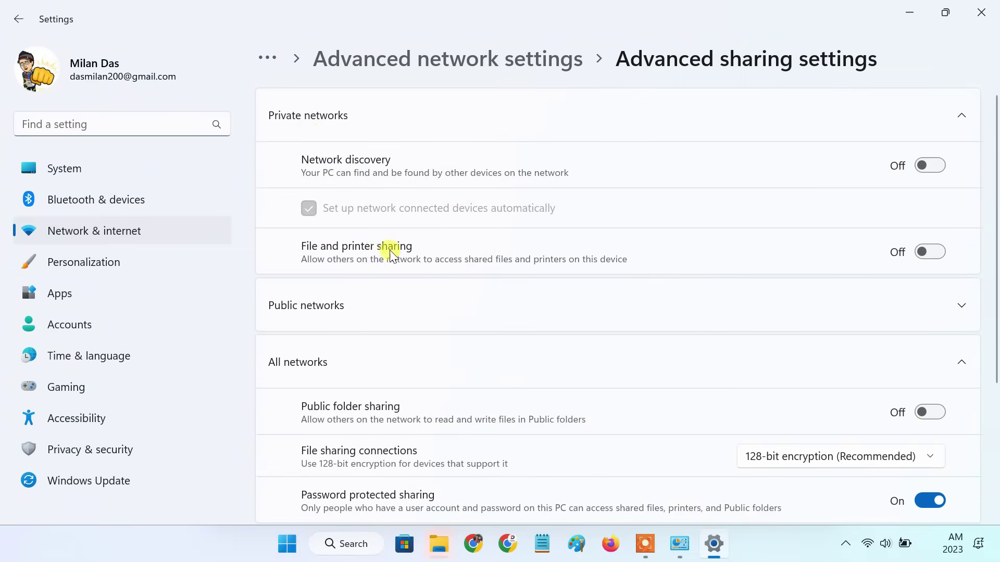
left_click(930, 167)
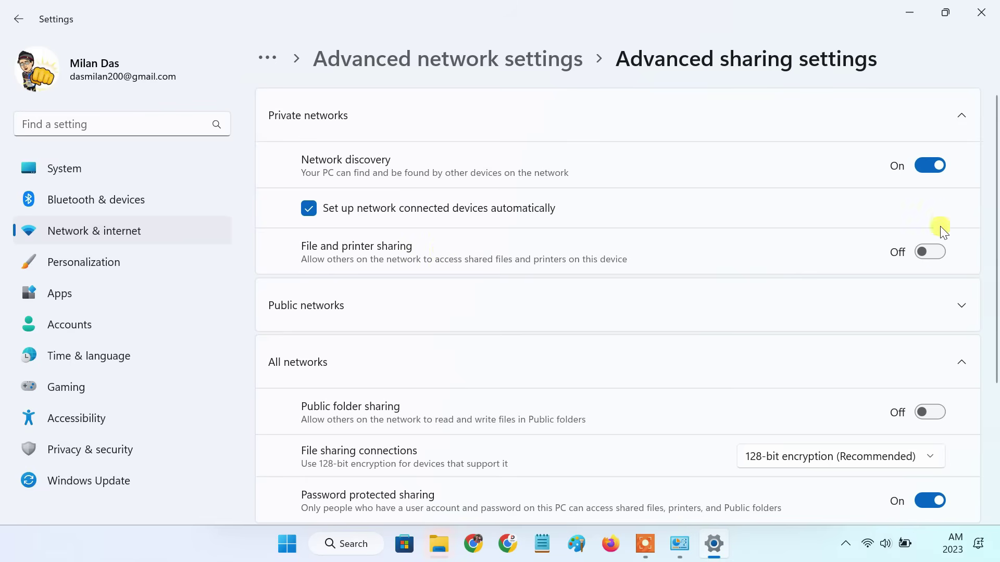
left_click(929, 253)
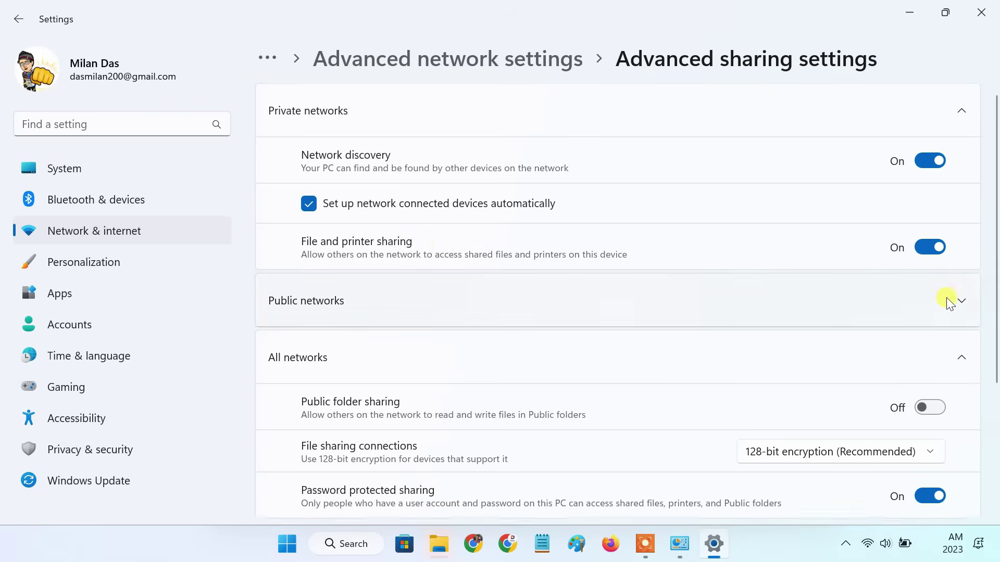
scroll(948, 299, "down", 2)
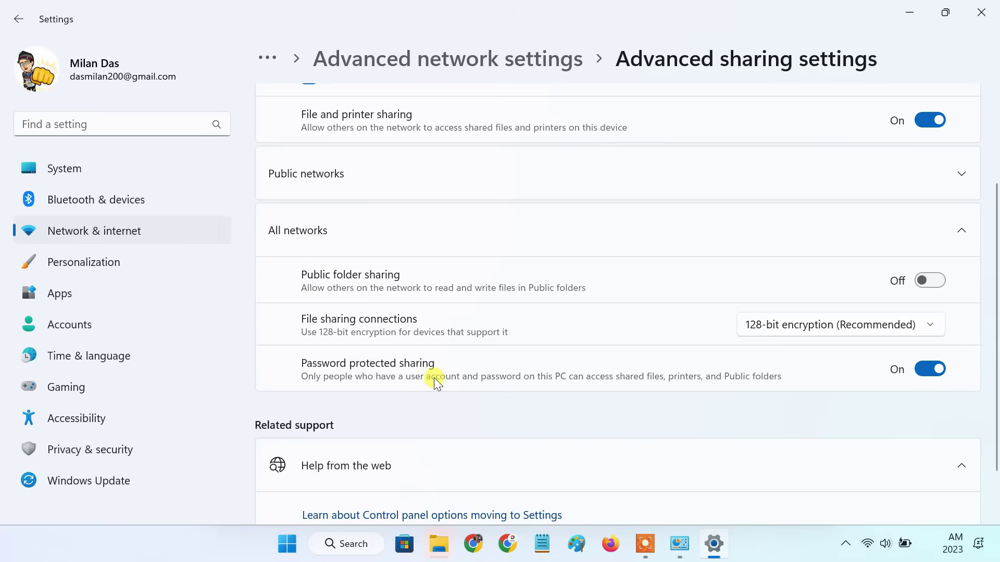
left_click(932, 372)
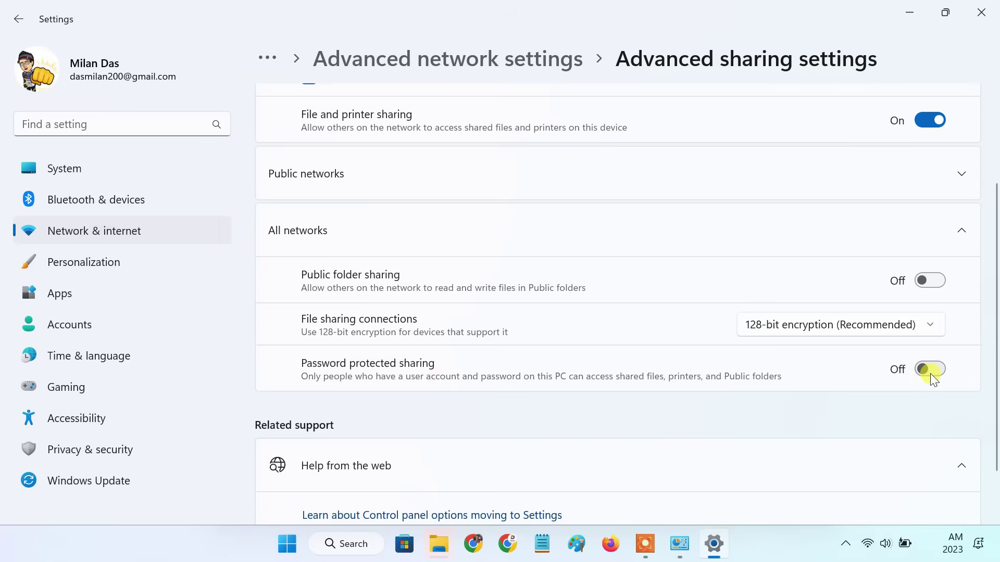
left_click(980, 14)
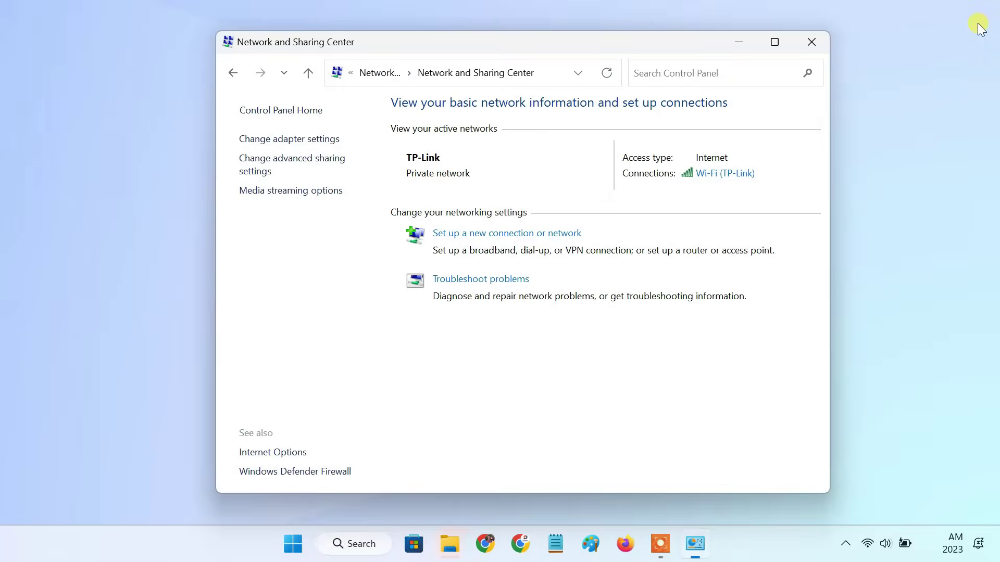
Step: Create a new folder named 'Shared Folder' in the DATA (D:) Downloads folder
left_click(810, 42)
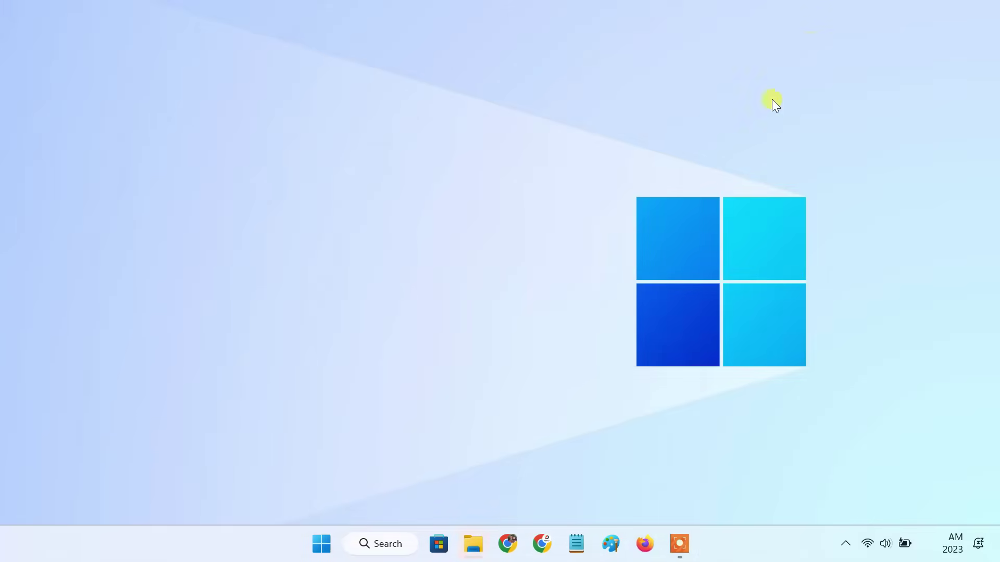
left_click(474, 544)
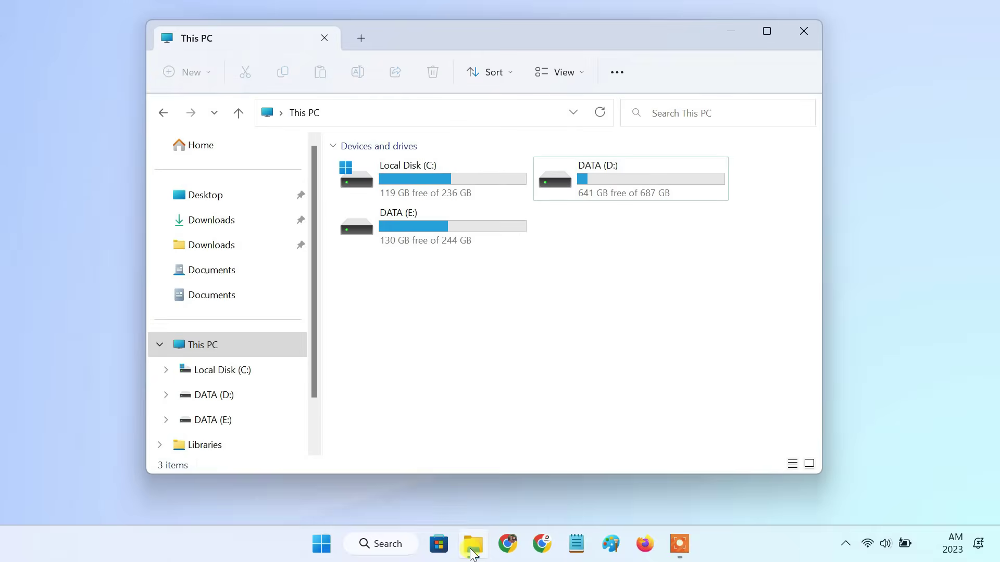
left_click(252, 247)
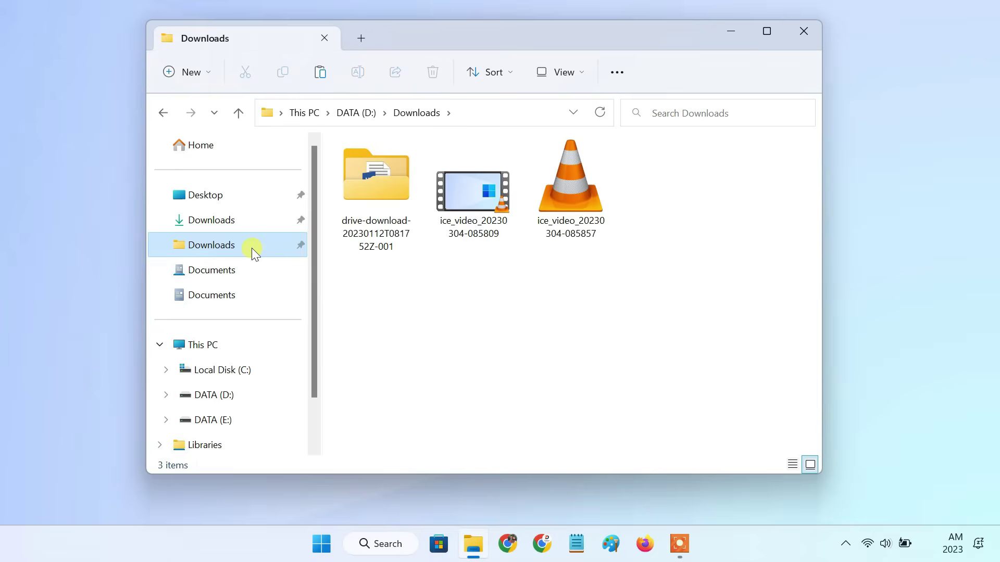
left_click(205, 76)
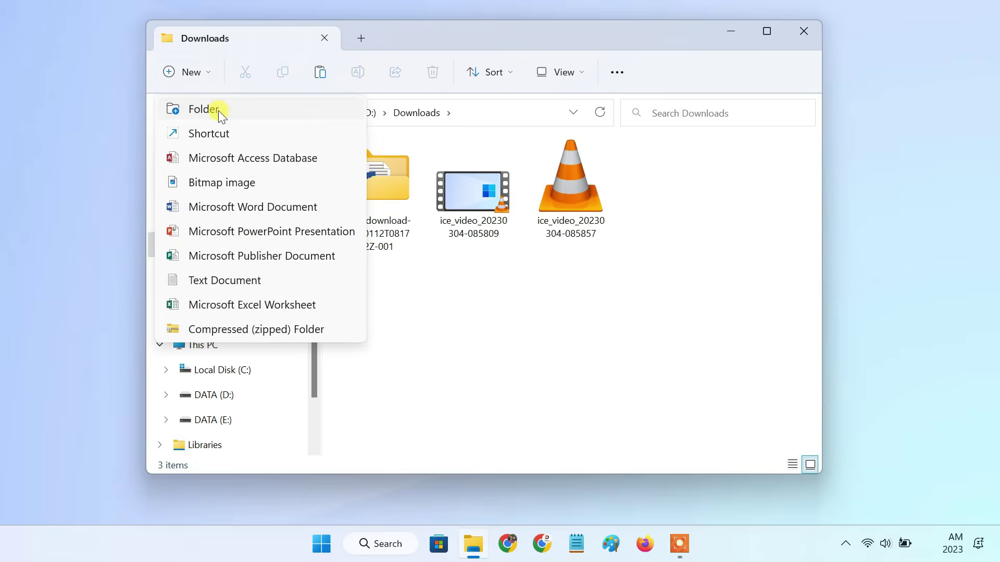
left_click(218, 111)
type("S")
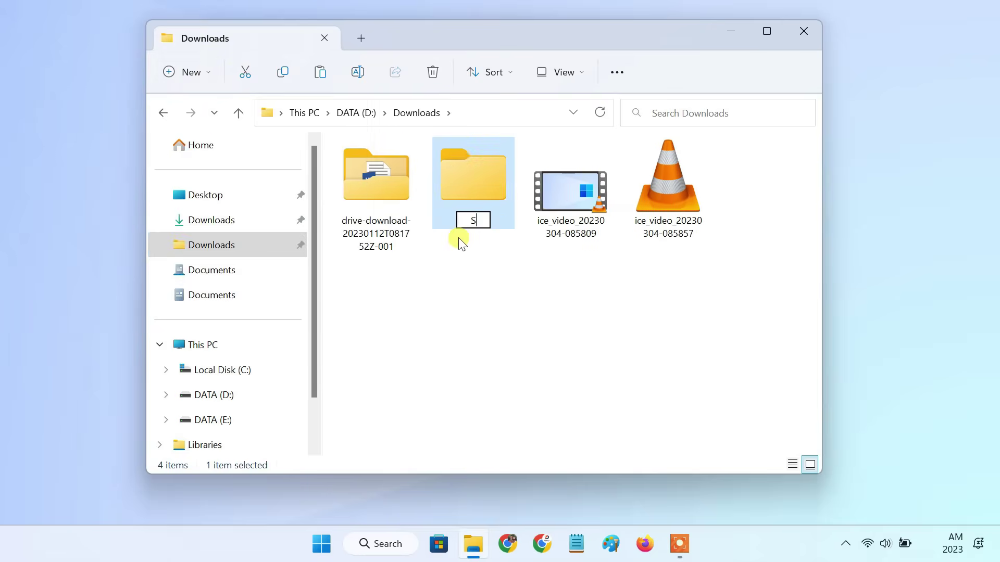
type("hared Folder")
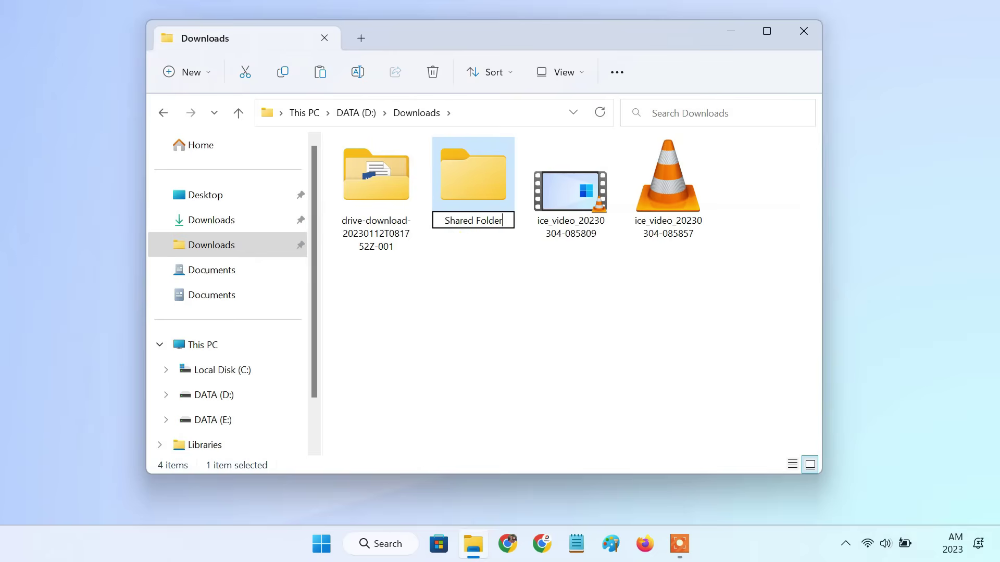
key("Return")
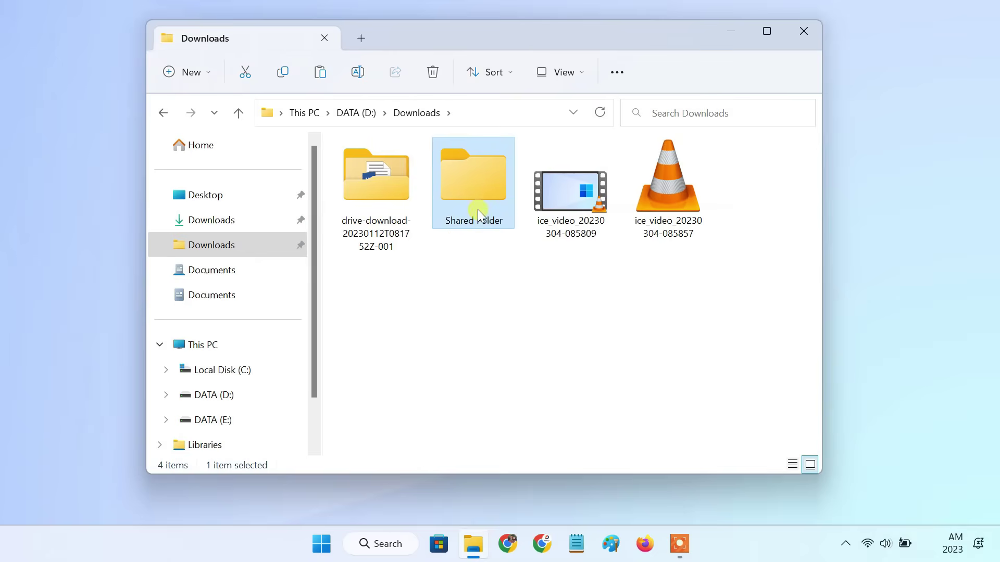
Step: Share Shared Folder on the network with Everyone at Read/Write permission
right_click(476, 195)
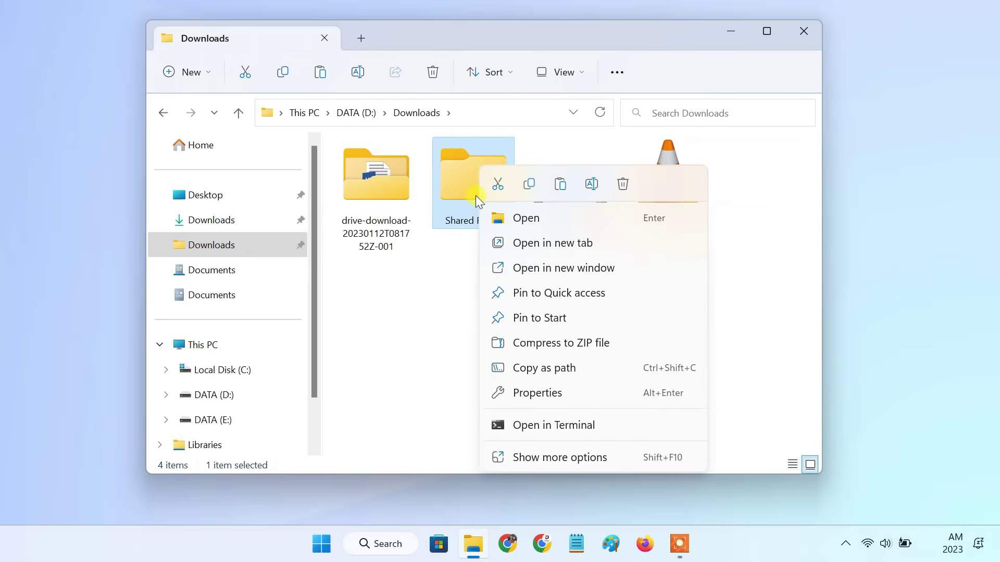
left_click(536, 454)
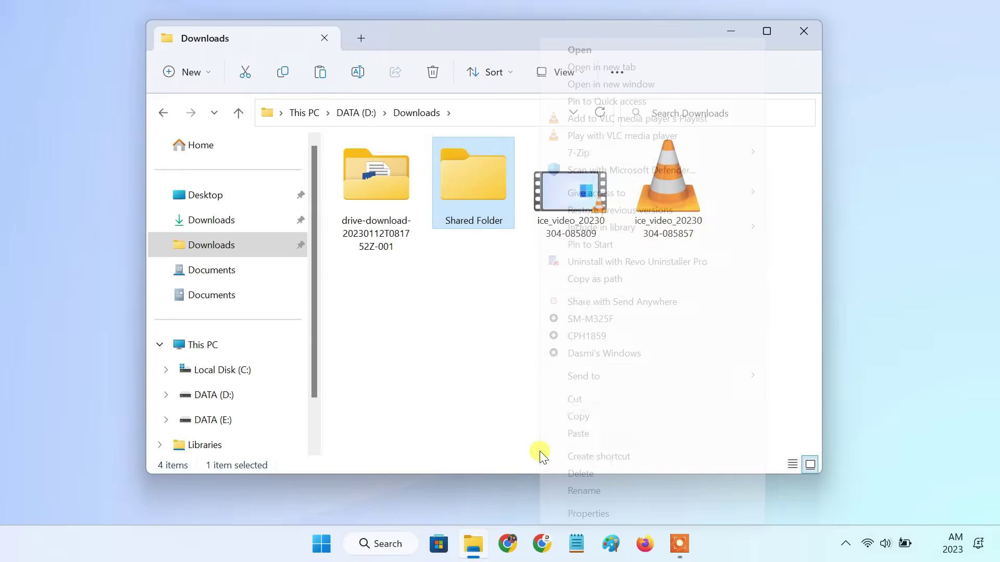
mouse_move(595, 194)
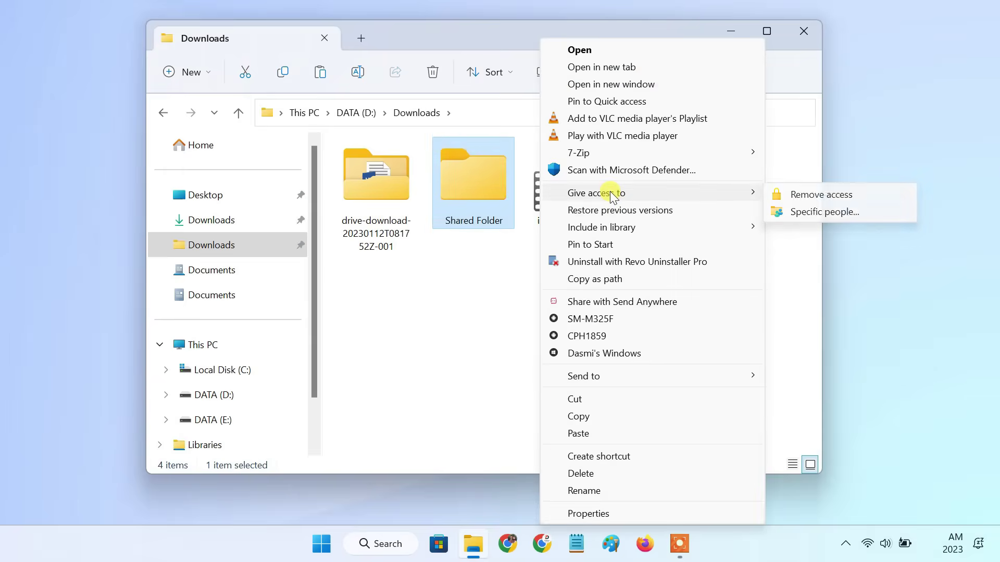
left_click(819, 213)
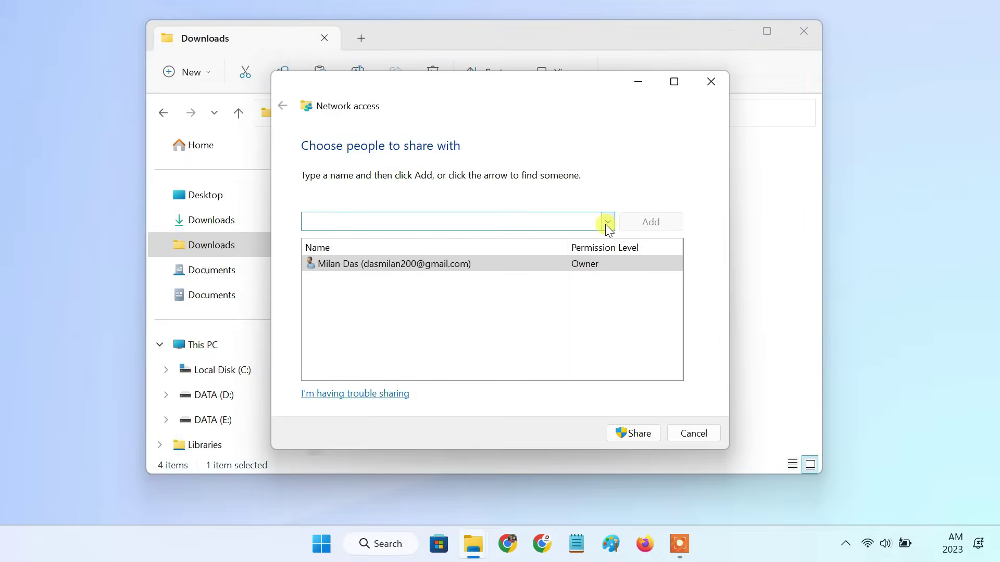
left_click(607, 222)
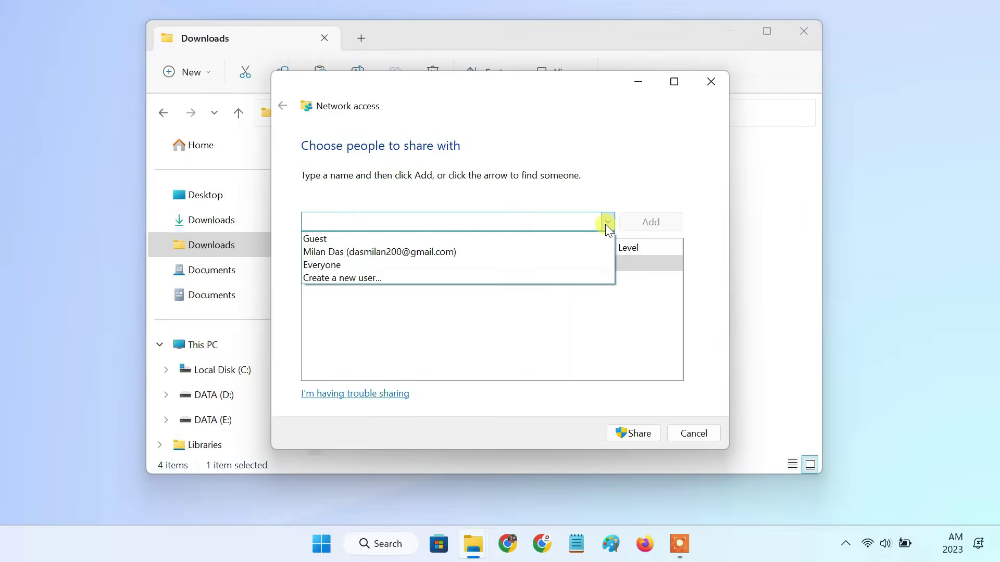
left_click(389, 265)
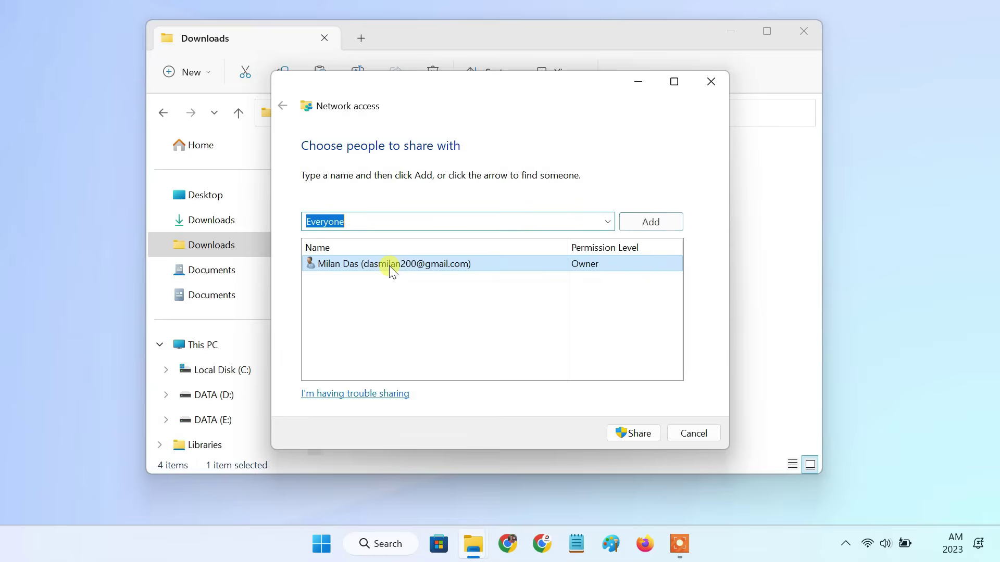
left_click(655, 222)
left_click(589, 264)
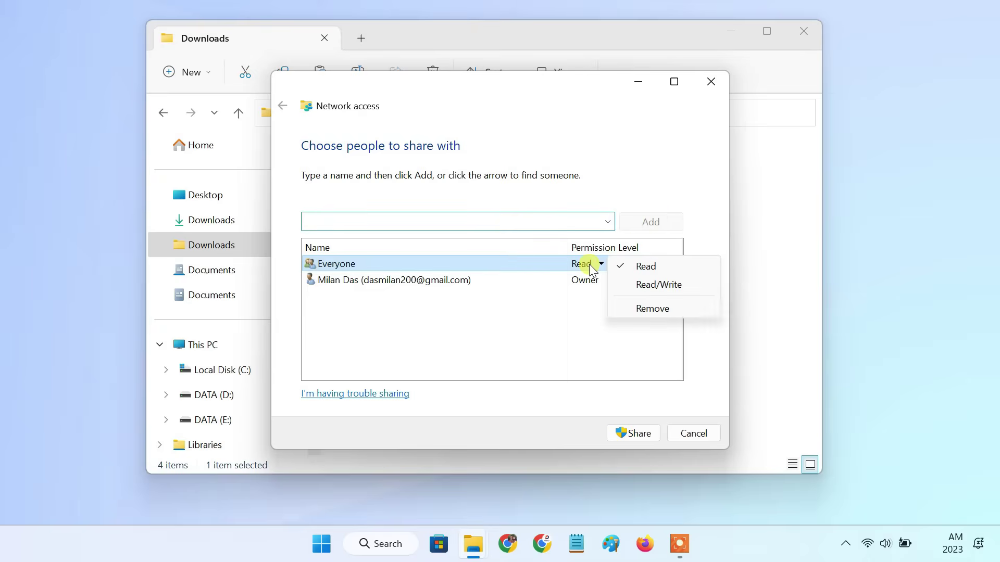
left_click(656, 284)
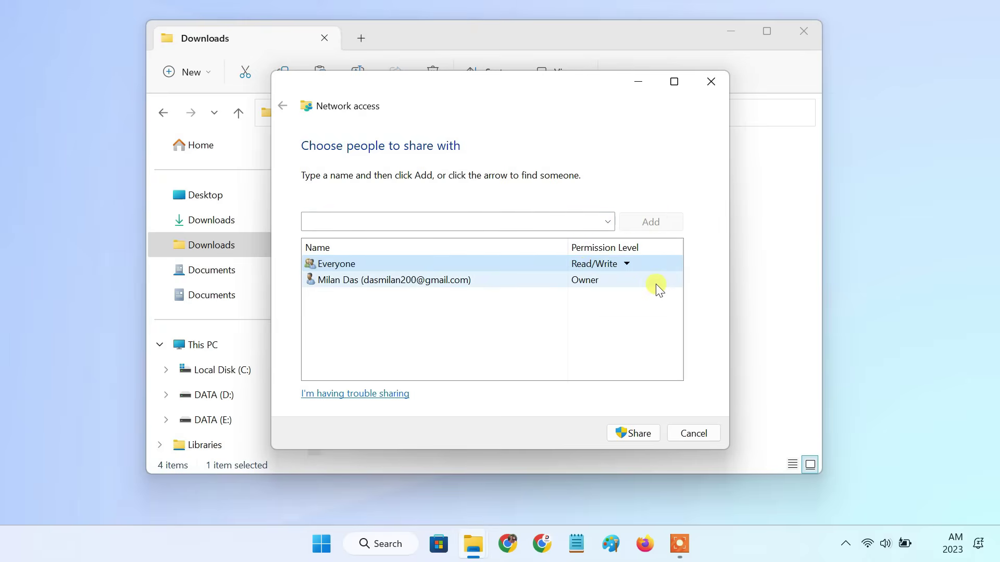
left_click(641, 434)
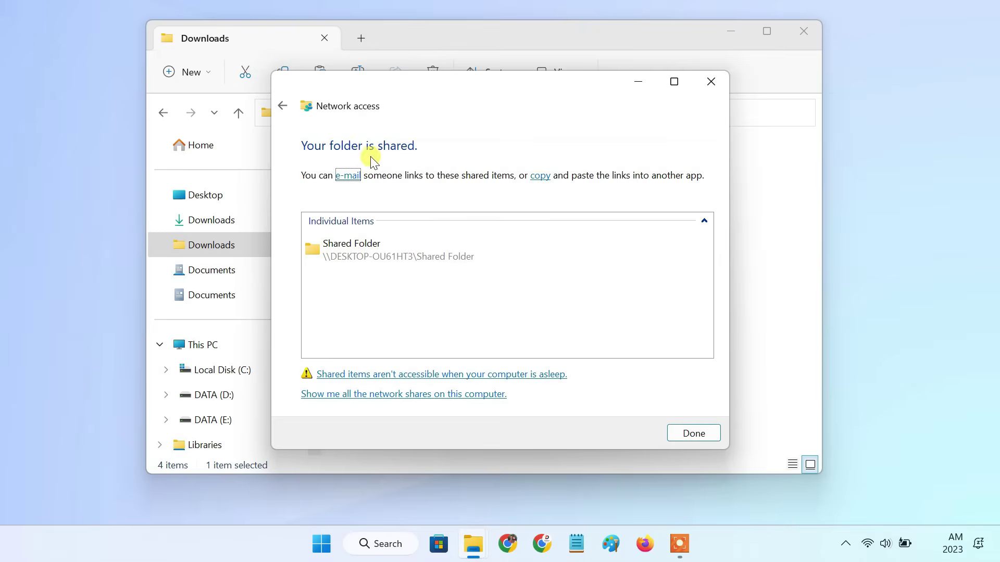
Step: Select all 11 media files in the Downloads library folder and copy them
left_click(679, 430)
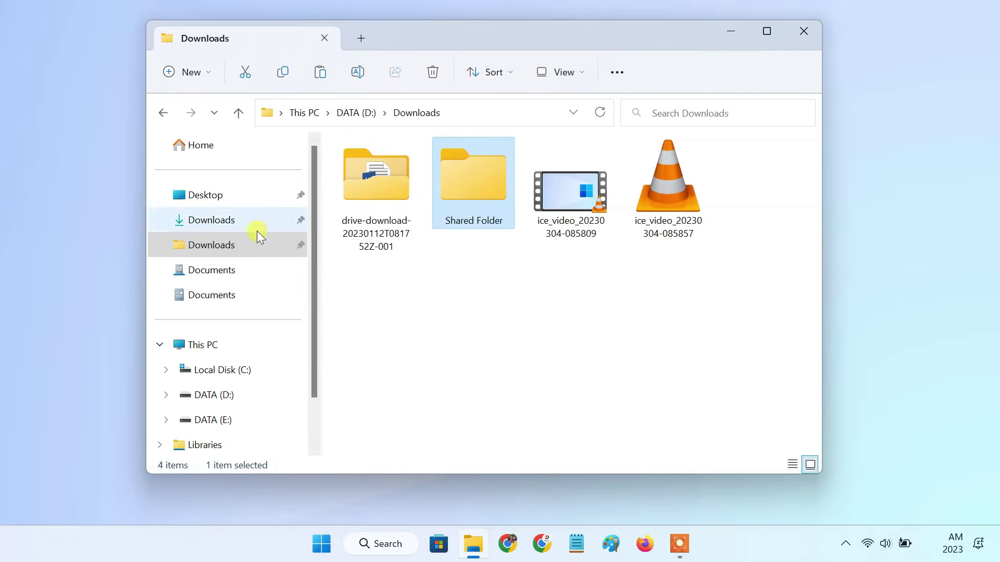
left_click(220, 227)
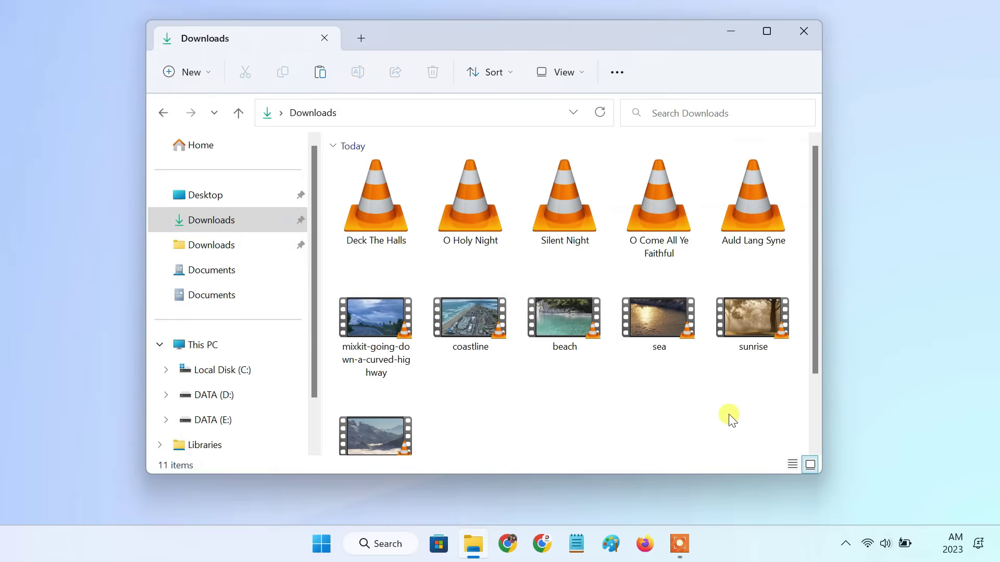
left_click_drag(729, 416, 371, 201)
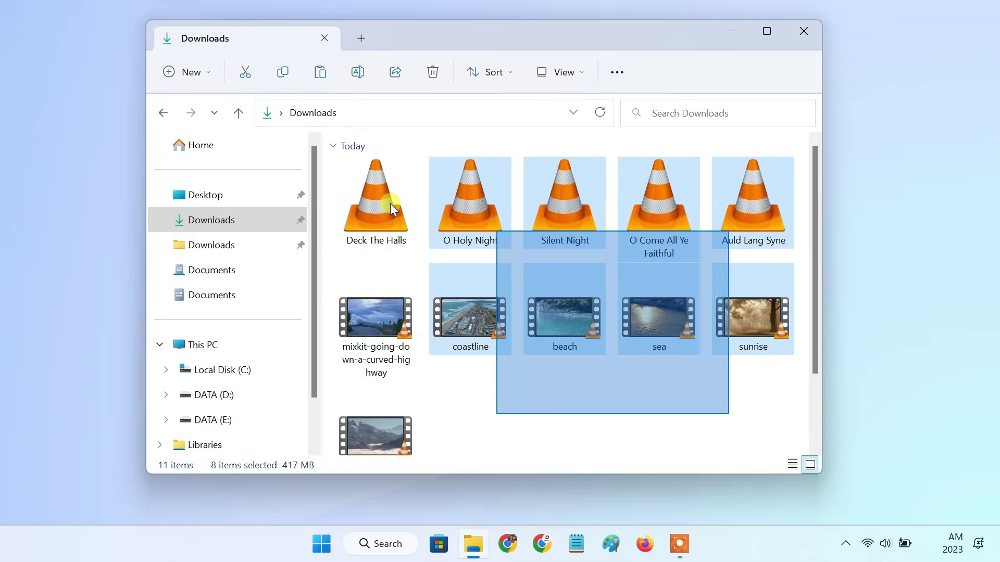
right_click(371, 201)
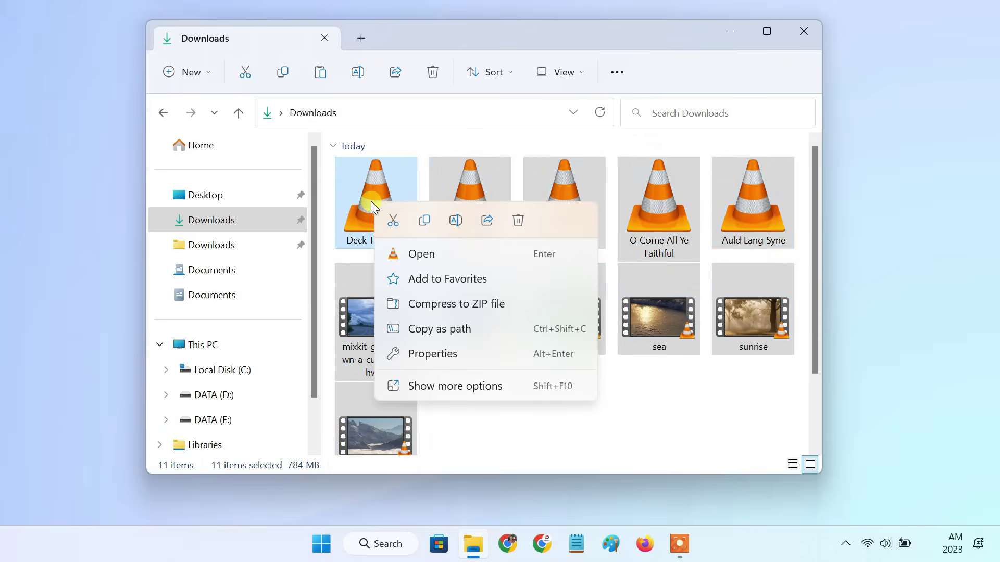
left_click(431, 224)
Step: Paste the 11 media files into D:\Downloads\Shared Folder and go back to Downloads
left_click(225, 248)
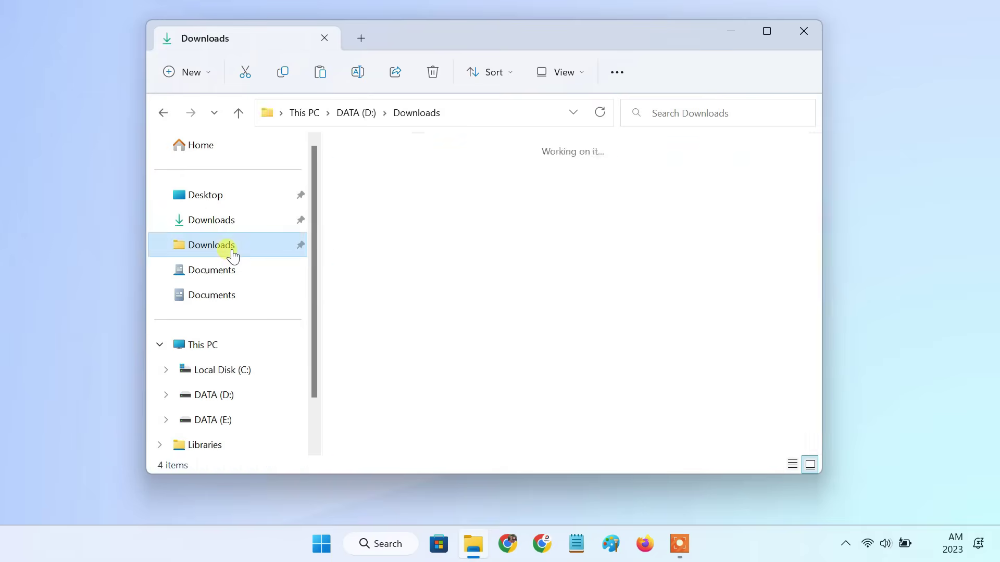
double_click(455, 207)
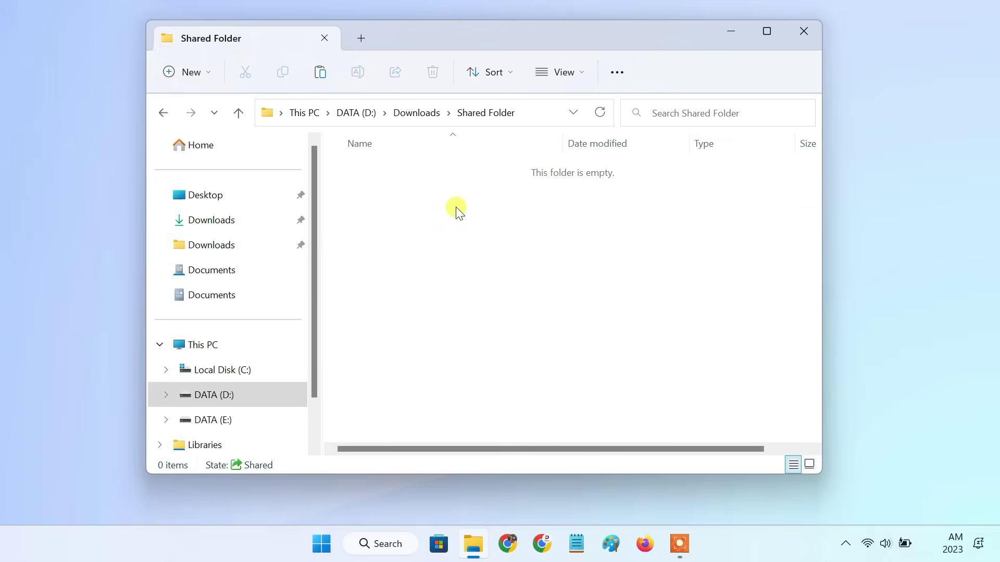
right_click(456, 207)
left_click(477, 227)
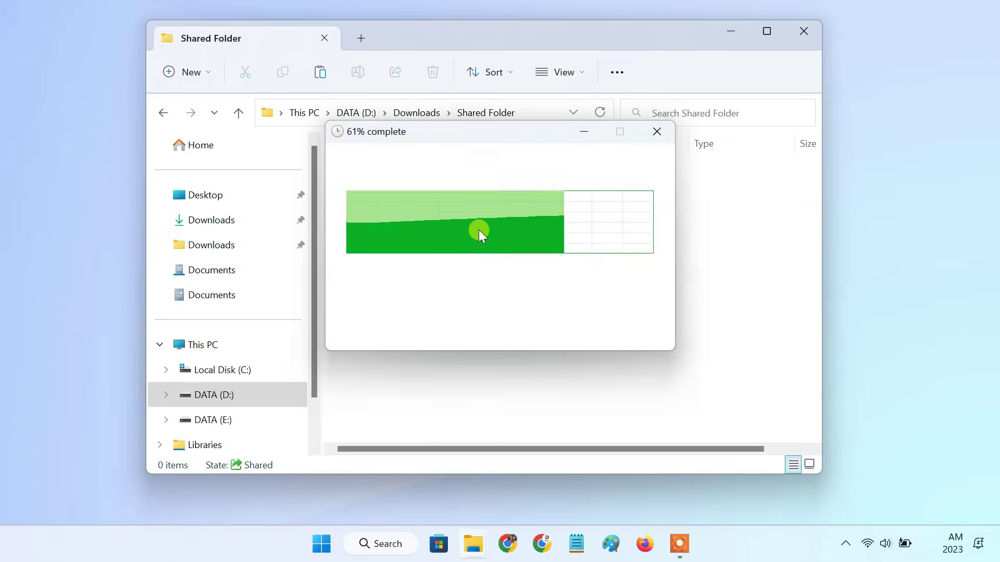
left_click(169, 113)
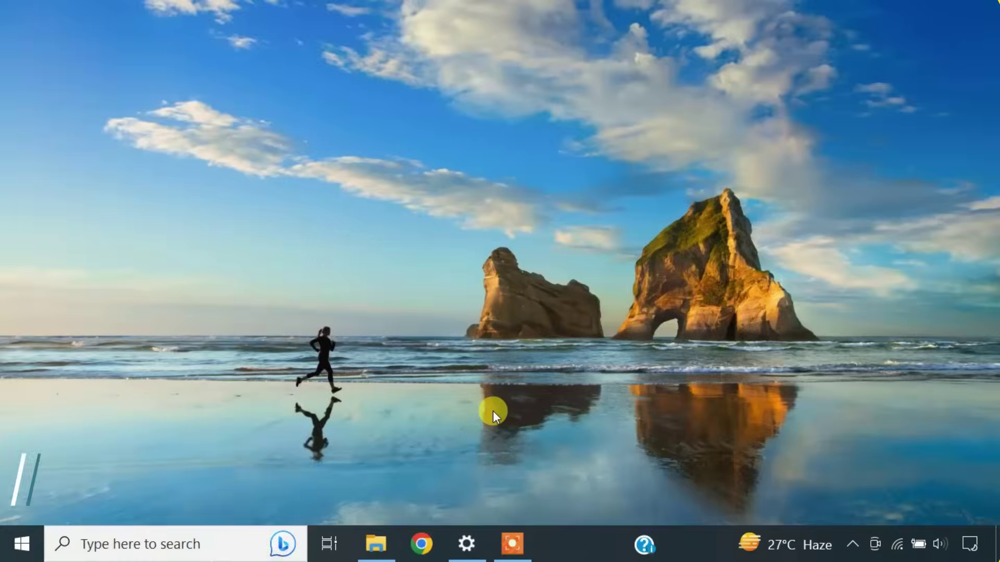
Step: On the recipient PC, browse Network and turn on network discovery and file sharing from the info bar
left_click(386, 548)
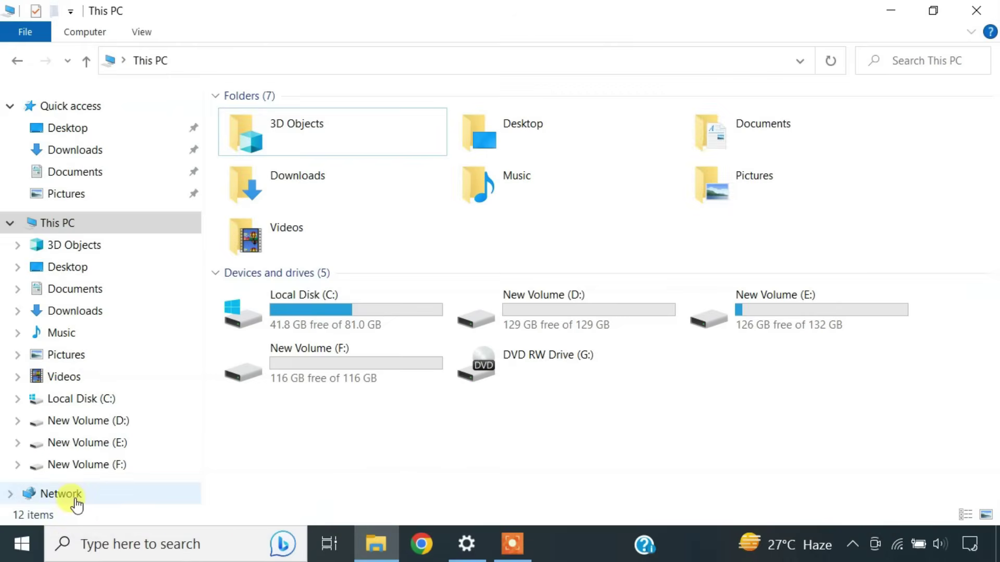
left_click(75, 500)
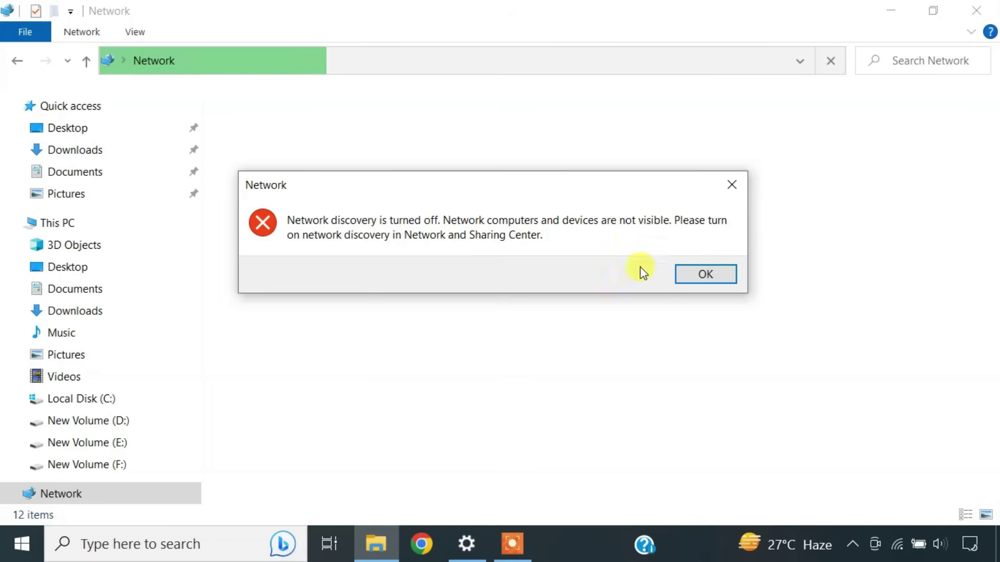
left_click(686, 271)
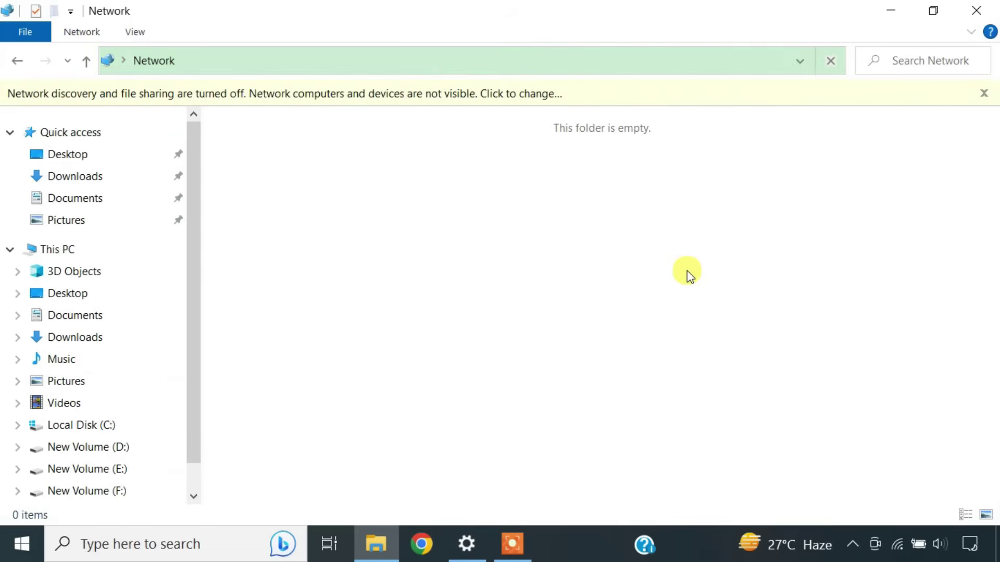
left_click(580, 96)
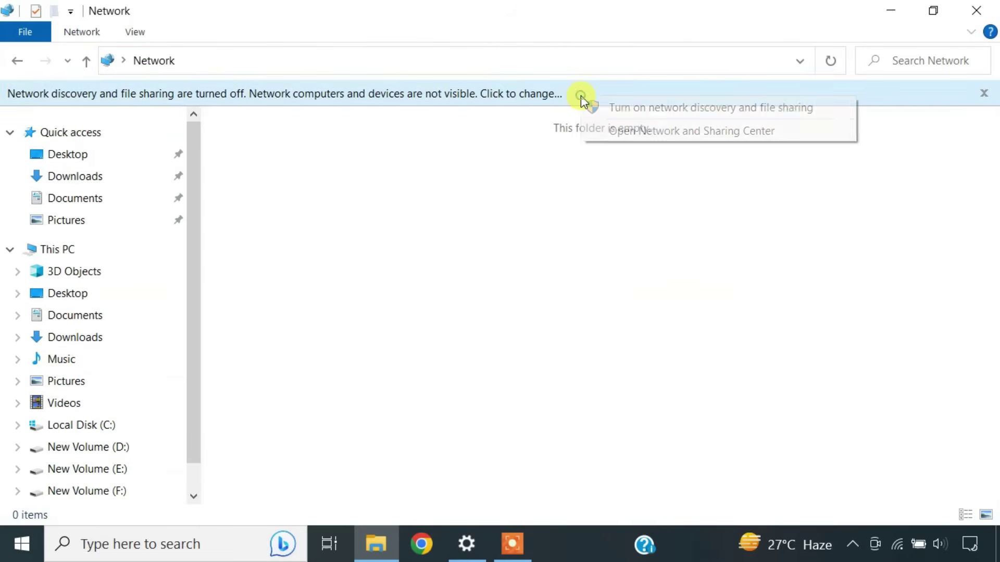
left_click(646, 110)
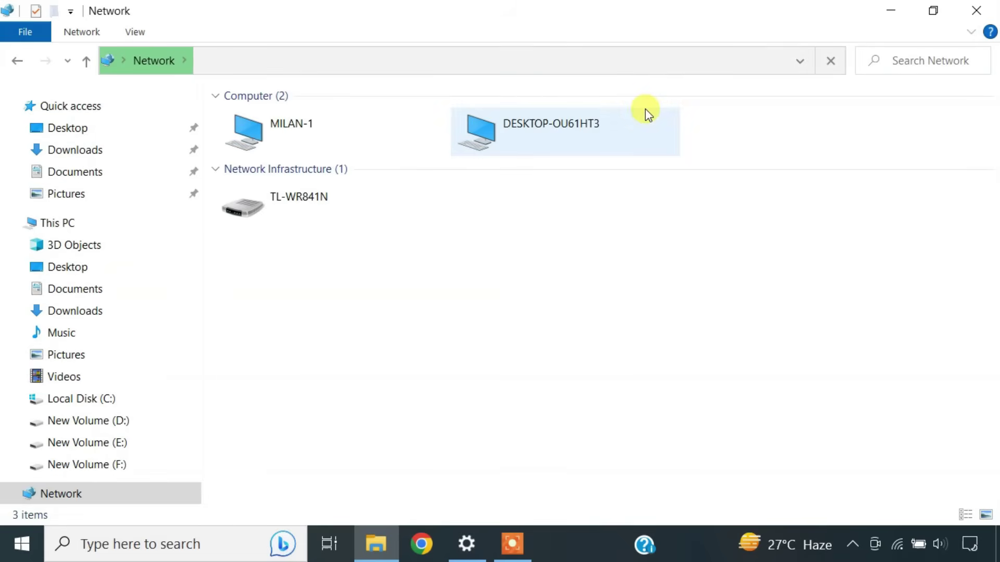
Step: Open DESKTOP-OU61HT3's Shared Folder and copy all 11 shared media files
double_click(570, 135)
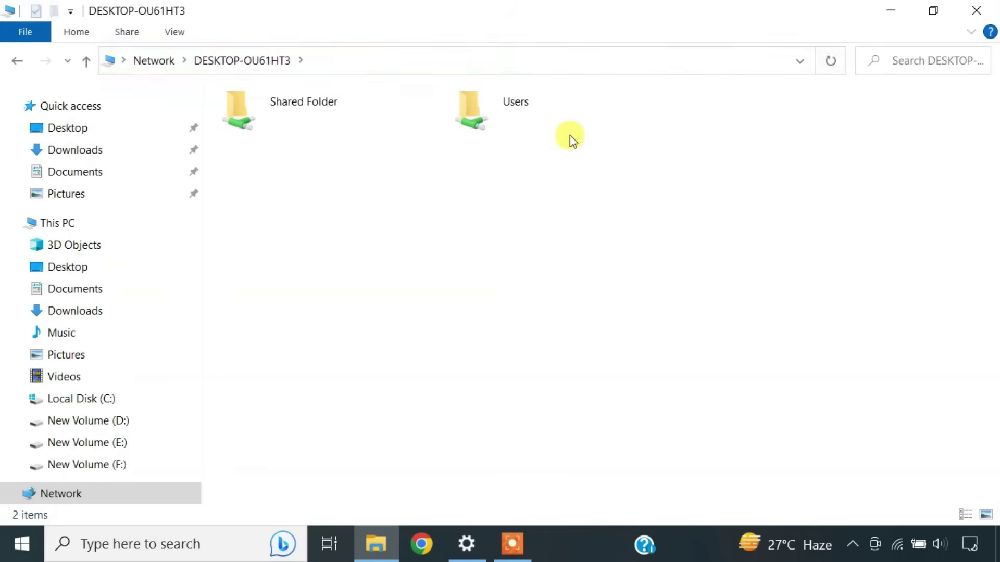
double_click(314, 123)
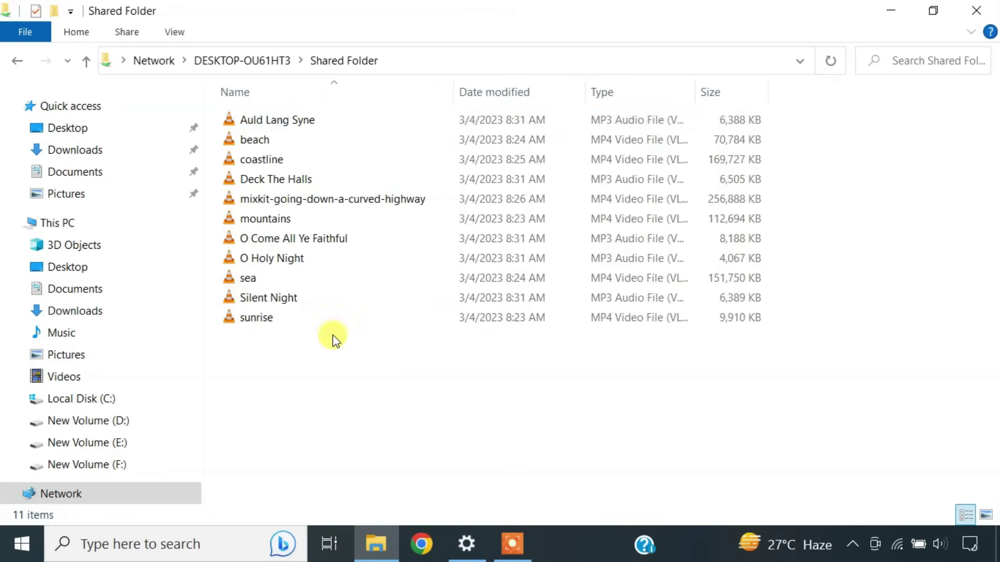
left_click_drag(339, 355, 293, 117)
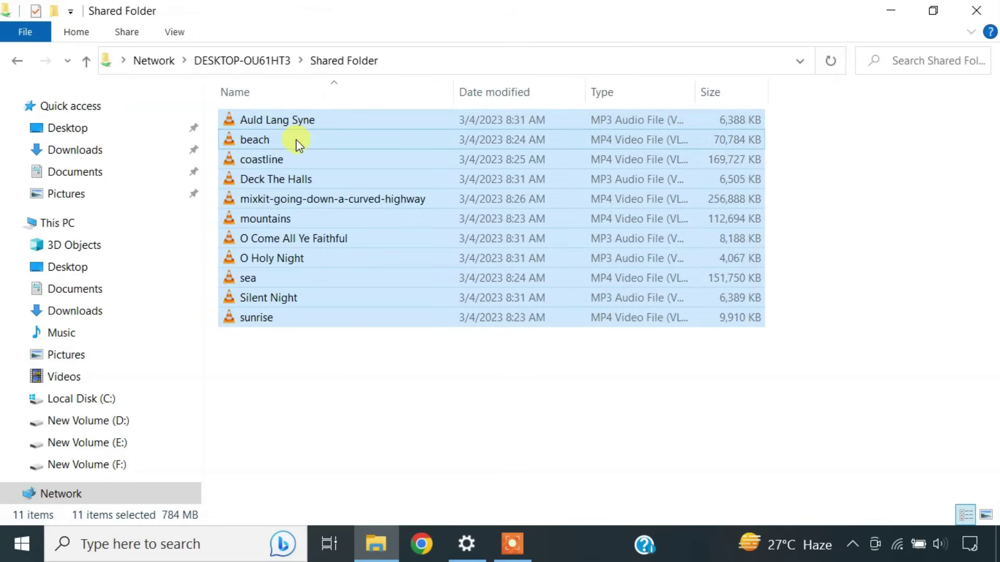
right_click(296, 139)
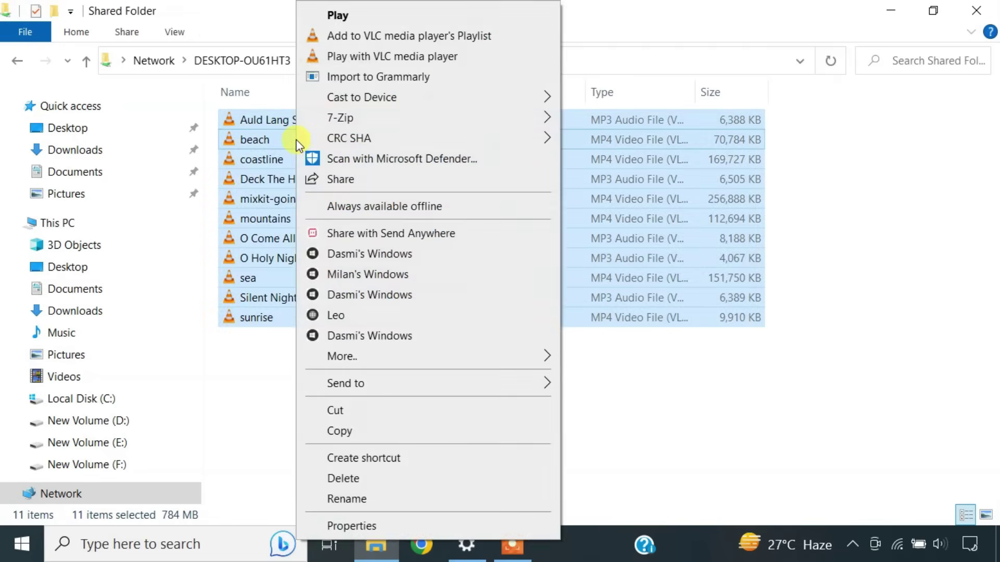
left_click(353, 433)
Step: Paste the copied media files into the New Volume (E:) drive
left_click(90, 444)
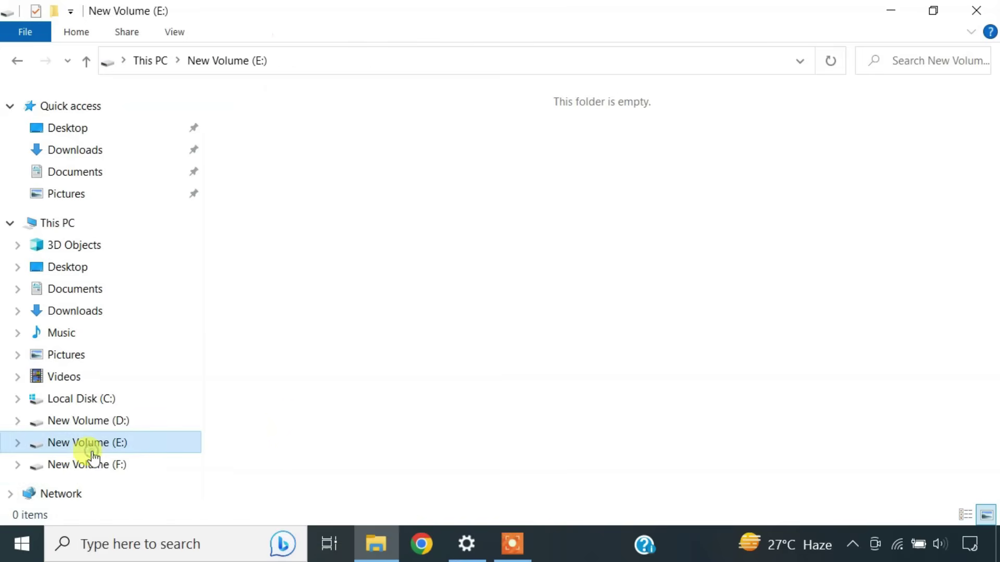
right_click(326, 192)
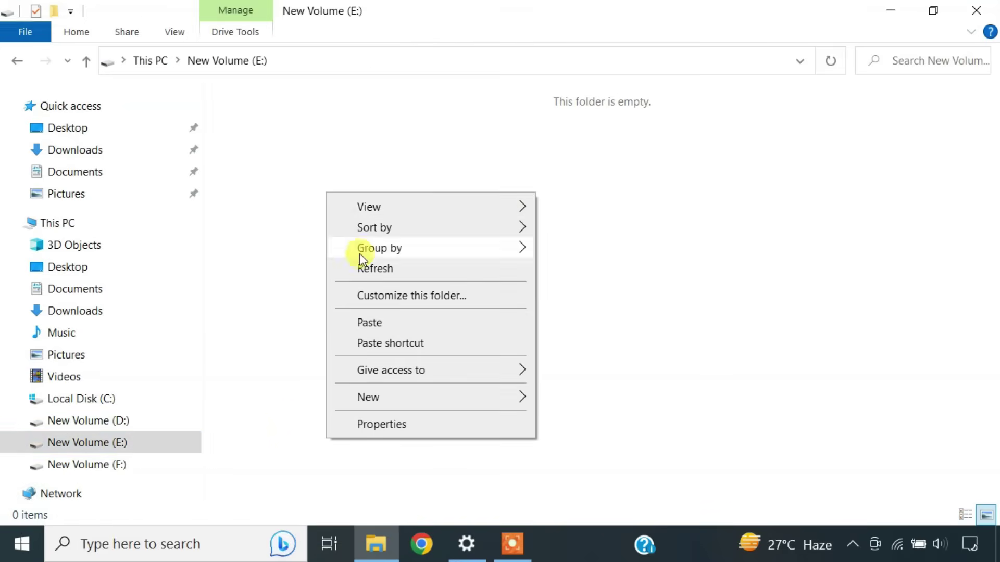
left_click(369, 322)
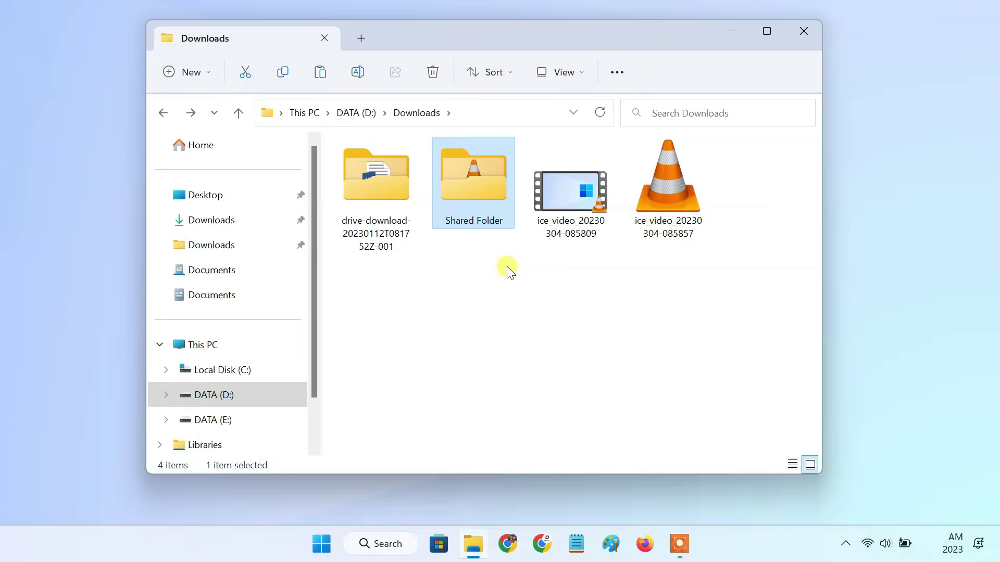
Step: Remove network access to Shared Folder via Give access to > Remove access and stop sharing it
right_click(469, 200)
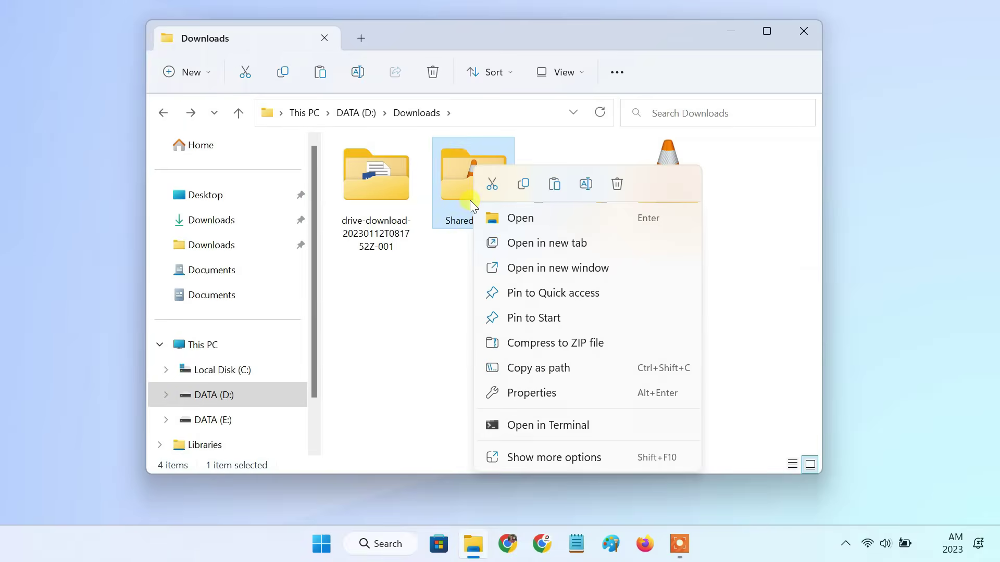
left_click(536, 457)
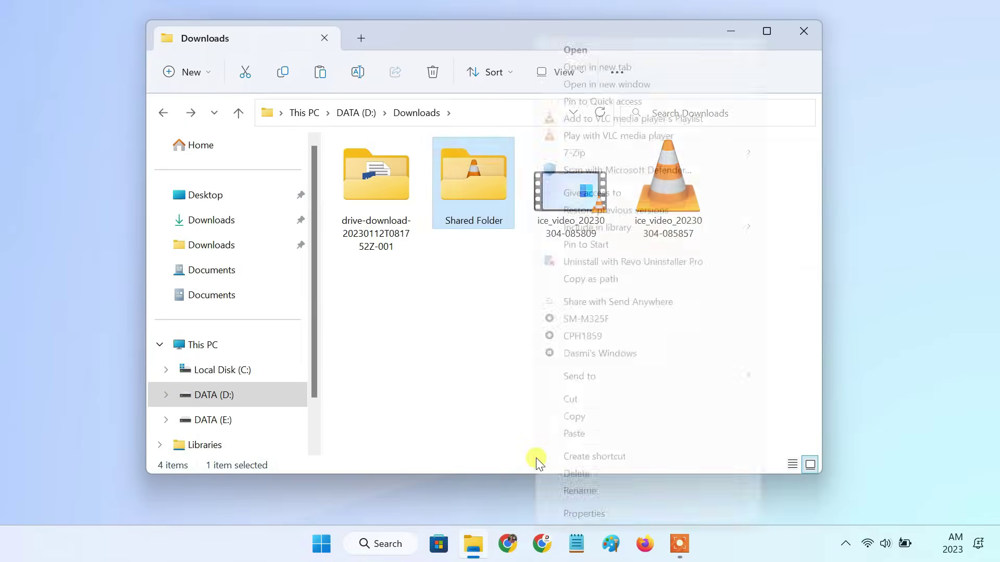
mouse_move(593, 192)
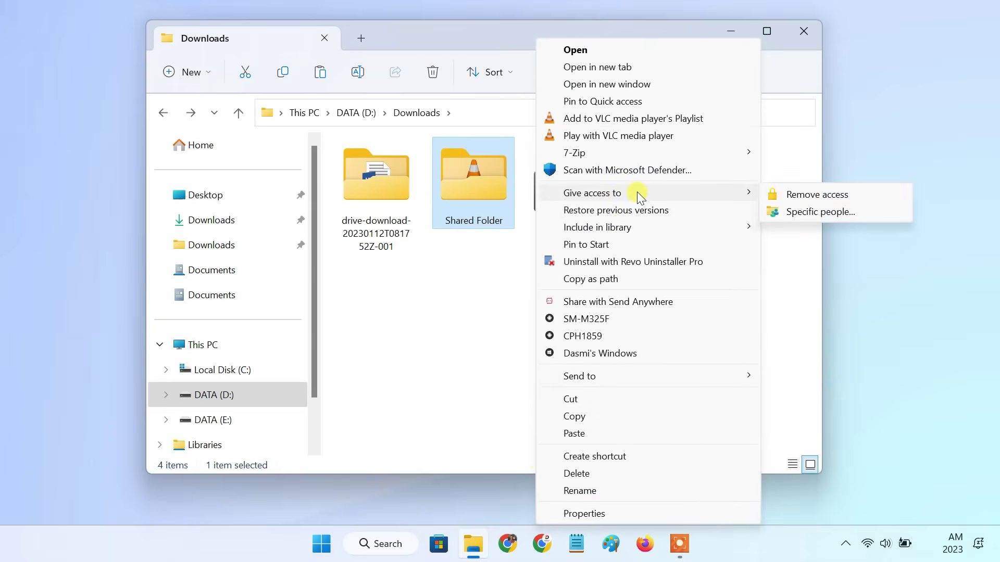
left_click(816, 197)
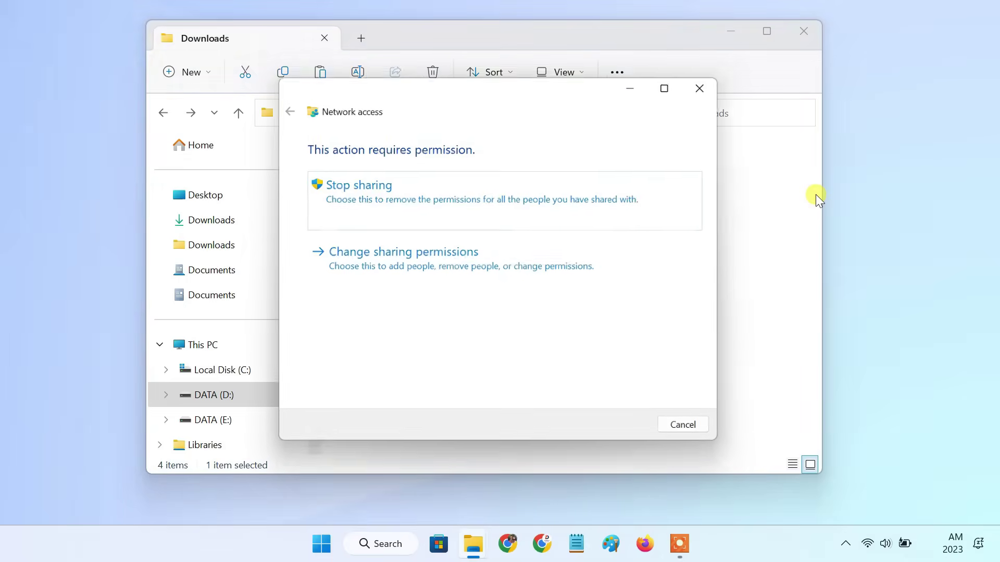
left_click(375, 187)
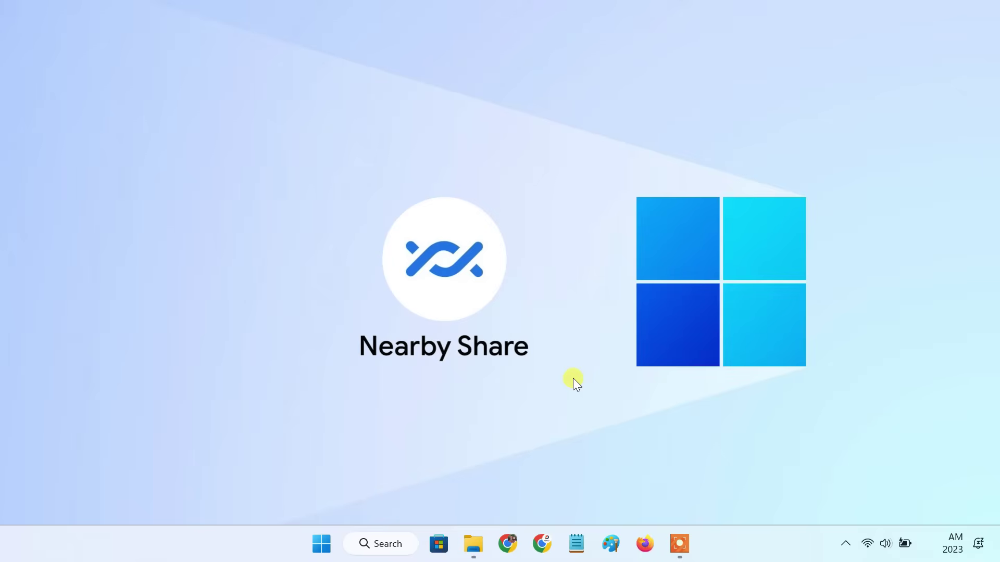
Step: Check in Quick Settings that the PC is connected to the TP-Link Wi-Fi network, then dismiss the panel
left_click(869, 547)
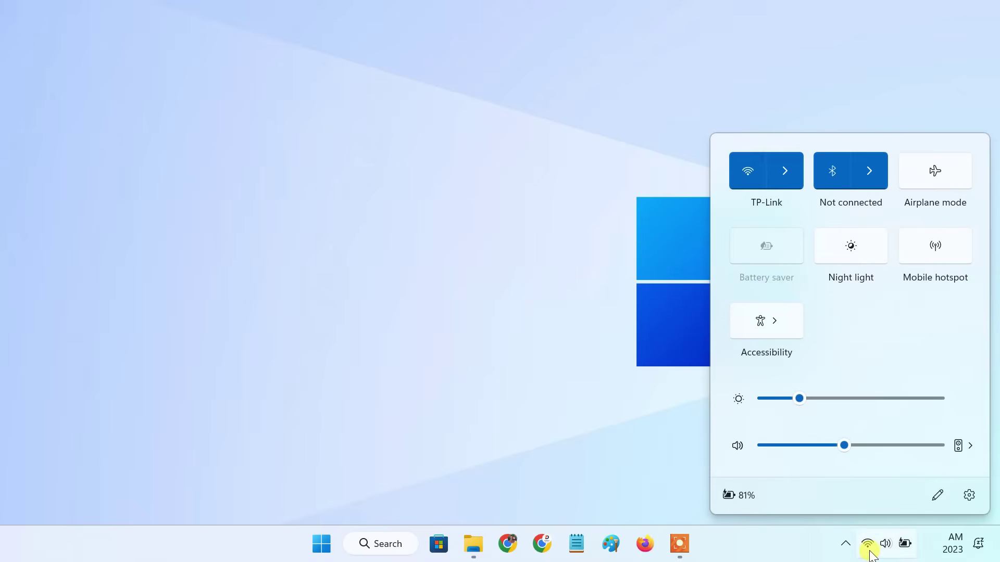
left_click(786, 173)
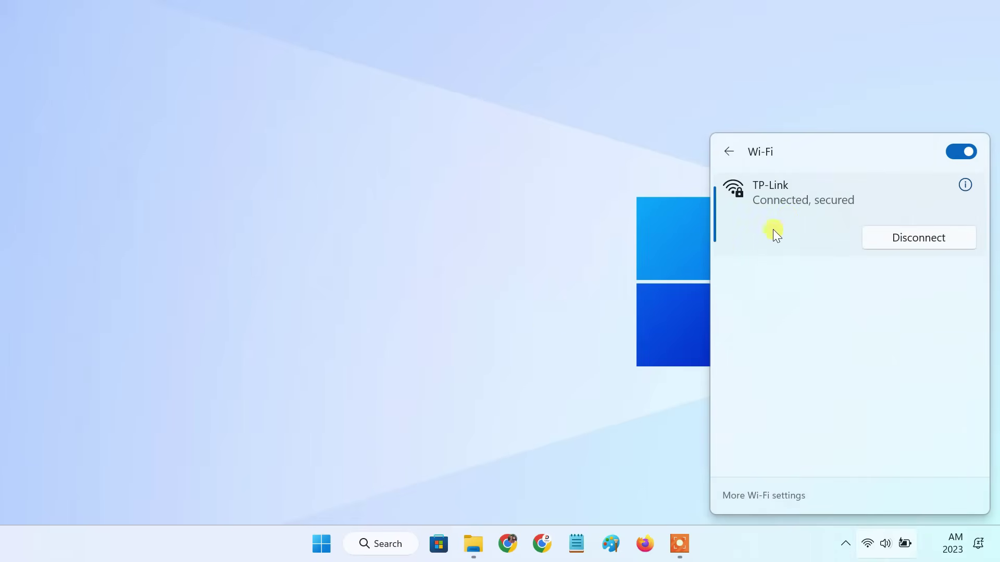
left_click(564, 316)
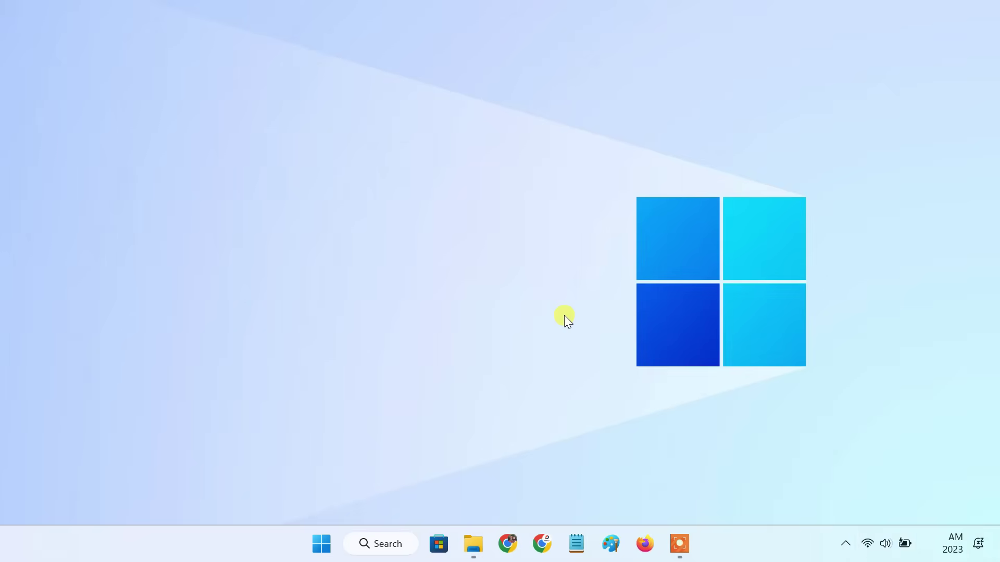
Step: In Windows 11 Settings > System > Nearby sharing, allow sharing with Everyone nearby
left_click(322, 544)
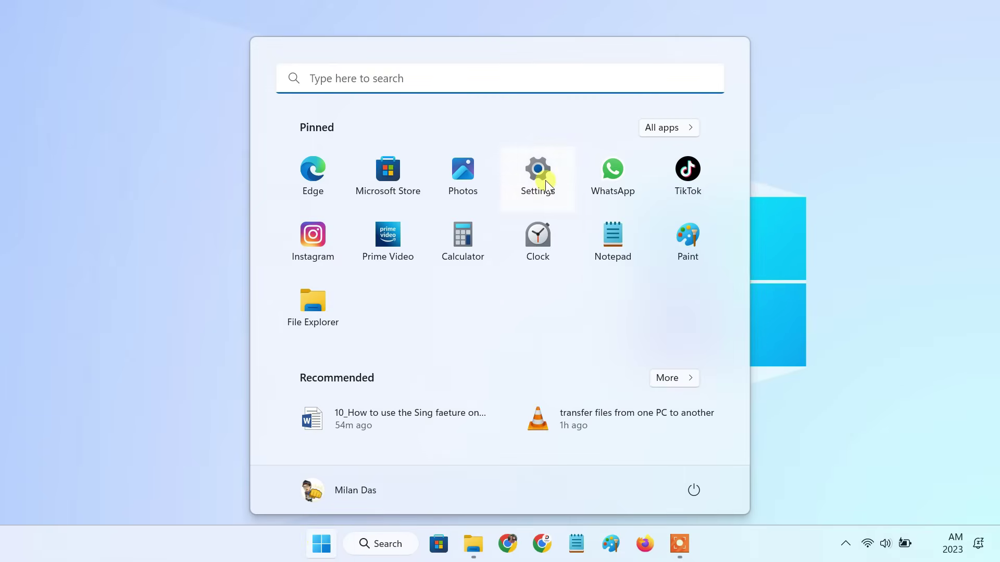
left_click(539, 174)
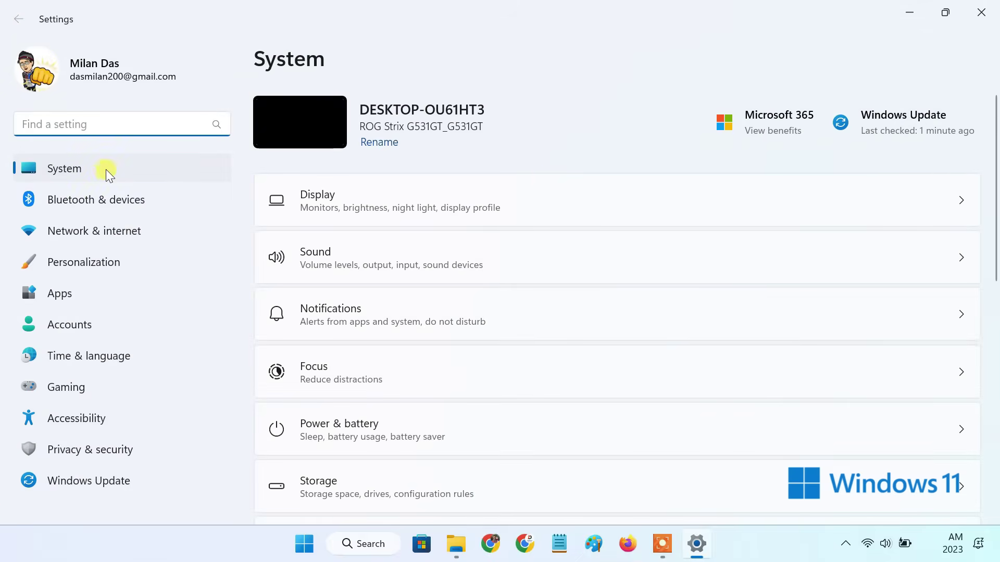
scroll(535, 386, "down", 3)
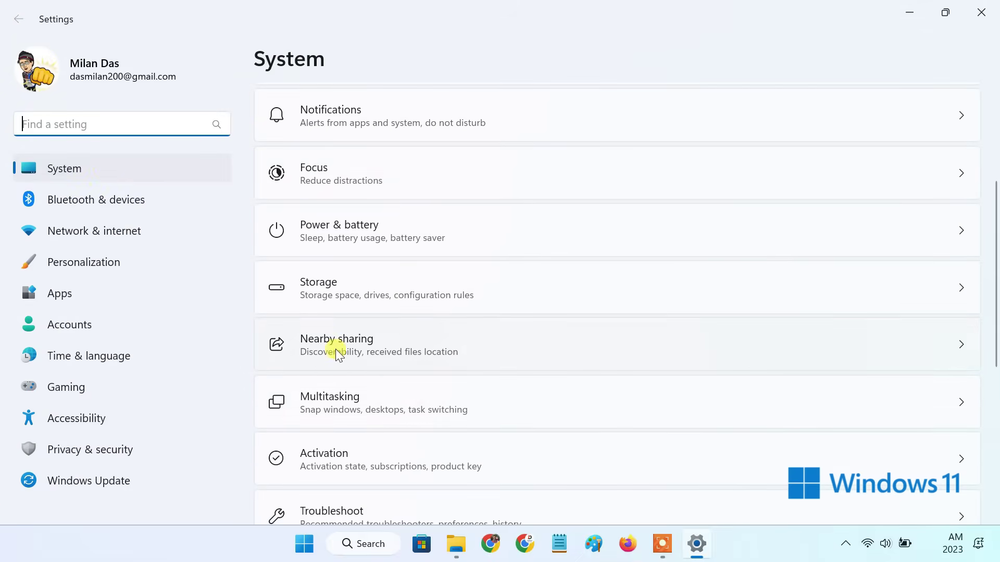
left_click(328, 344)
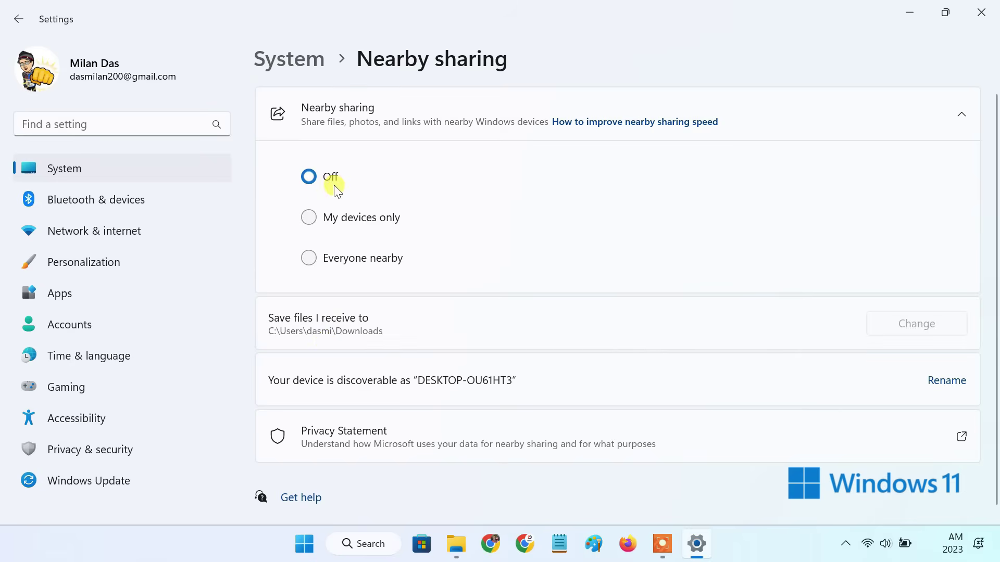
left_click(309, 260)
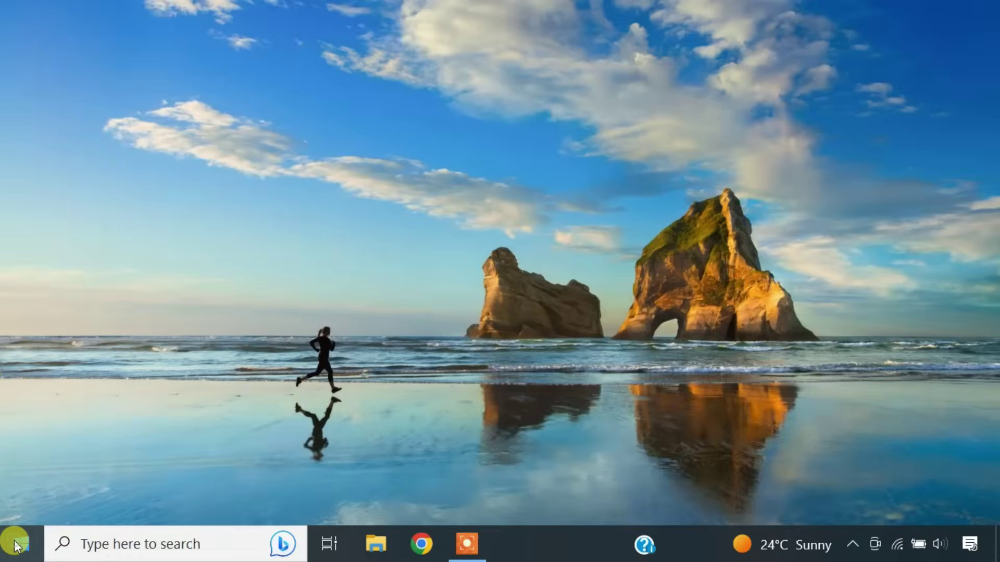
Step: In Windows 10 Settings > System > Shared experiences, set Share across devices to Everyone nearby
left_click(17, 545)
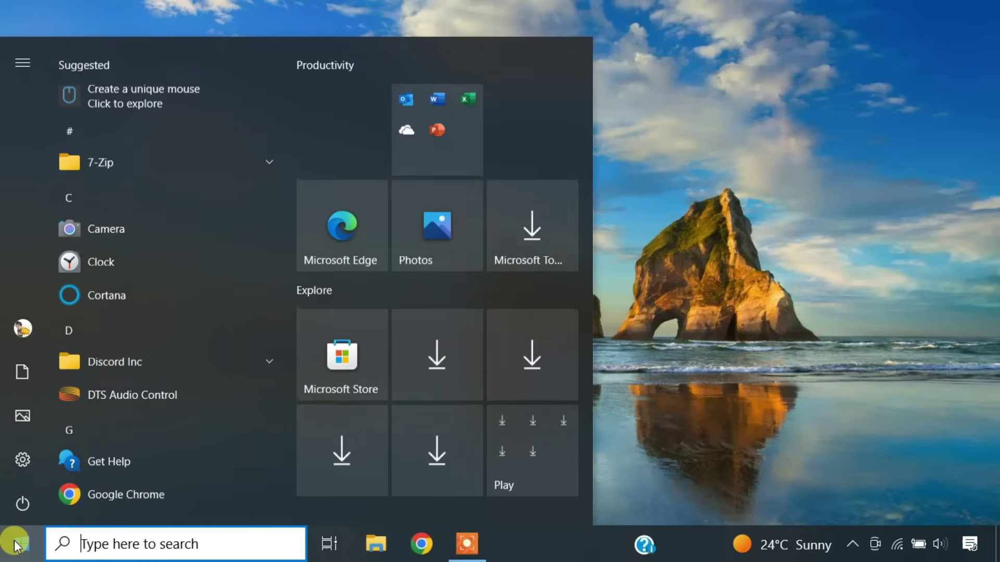
left_click(20, 465)
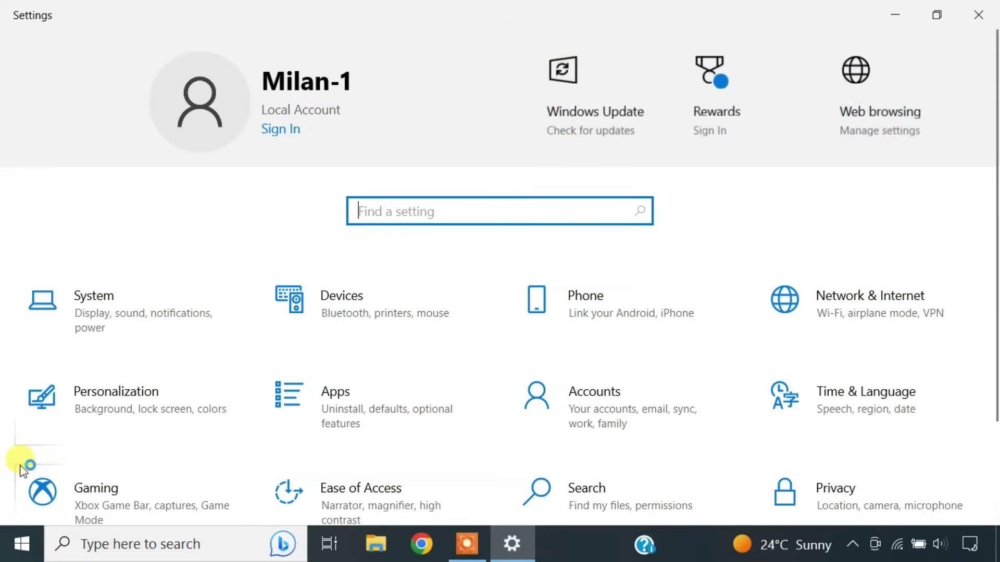
left_click(130, 323)
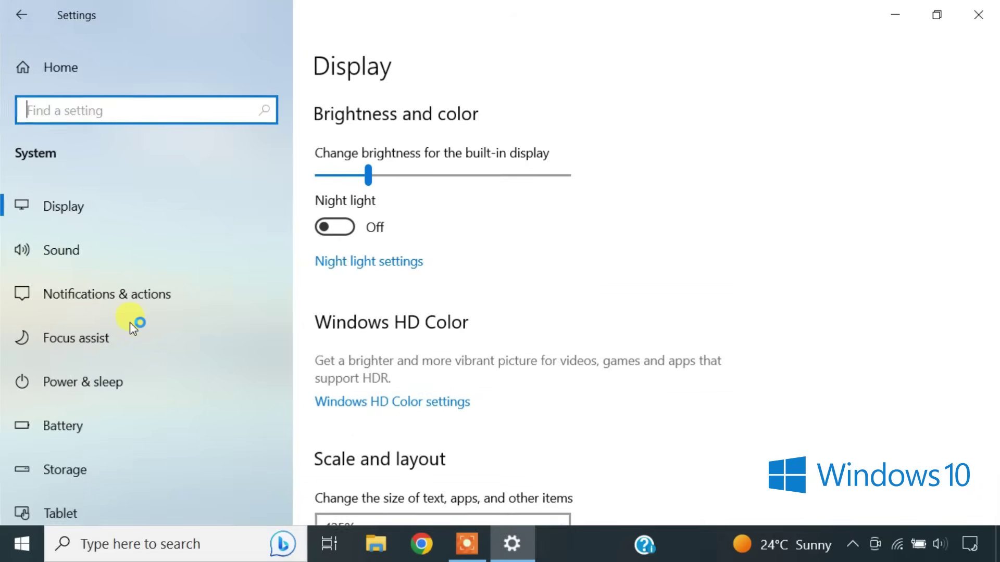
scroll(222, 359, "down", 3)
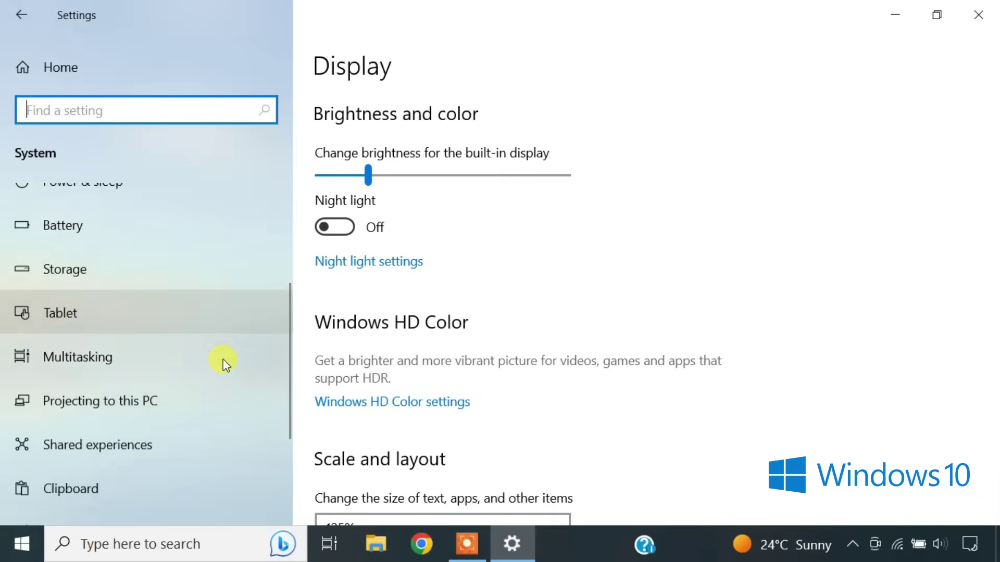
scroll(223, 362, "down", 3)
left_click(124, 346)
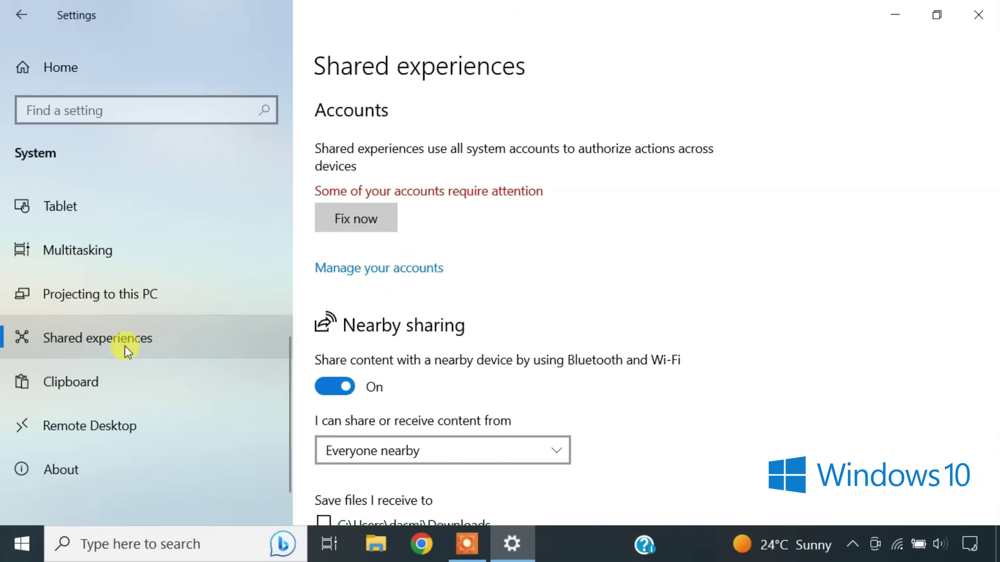
scroll(640, 346, "down", 2)
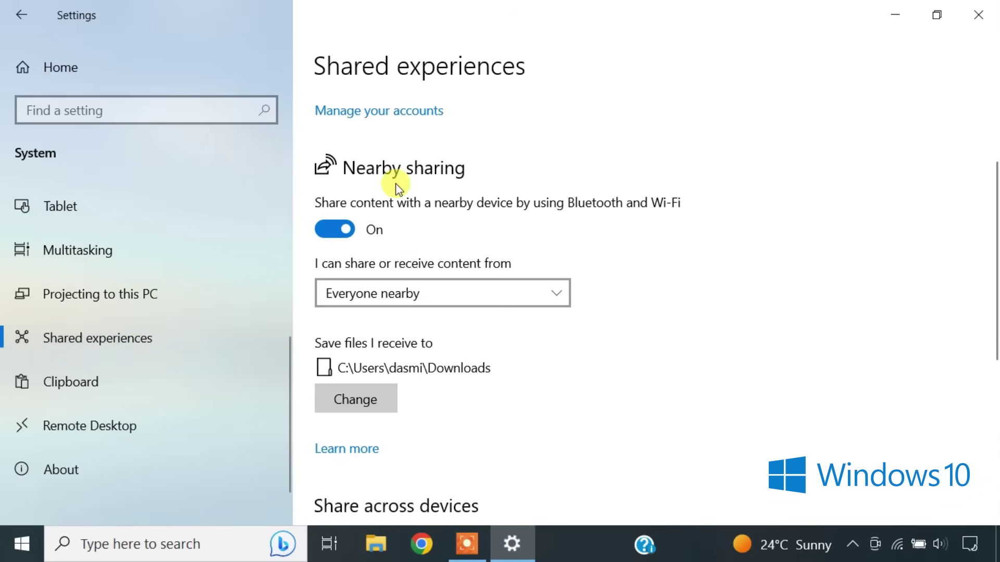
scroll(504, 395, "down", 2)
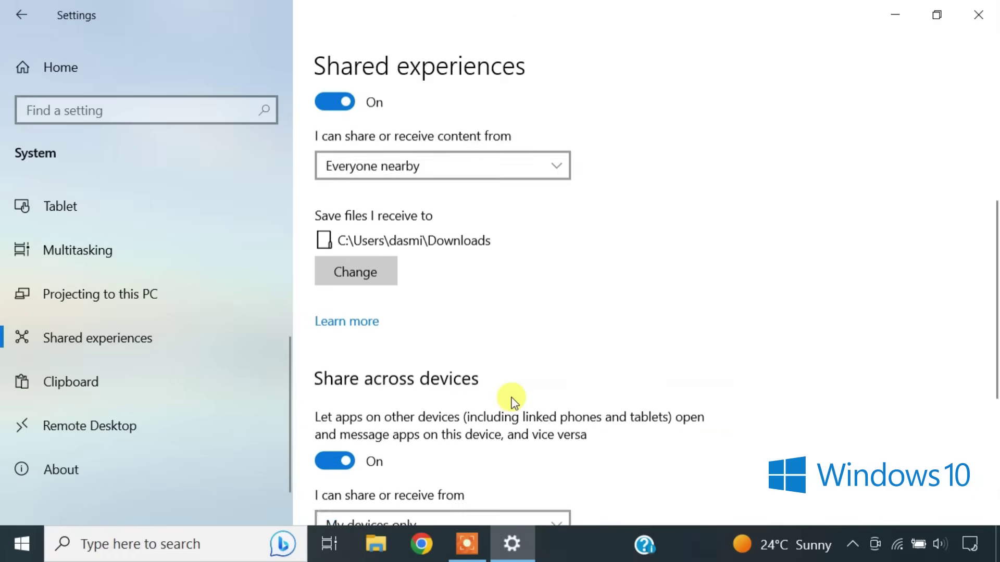
scroll(498, 395, "down", 2)
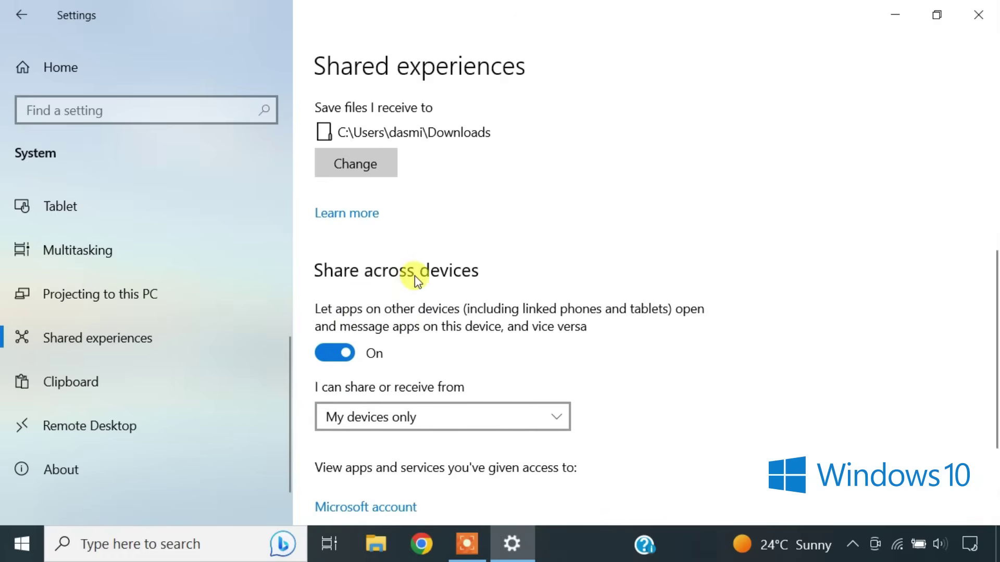
left_click(423, 418)
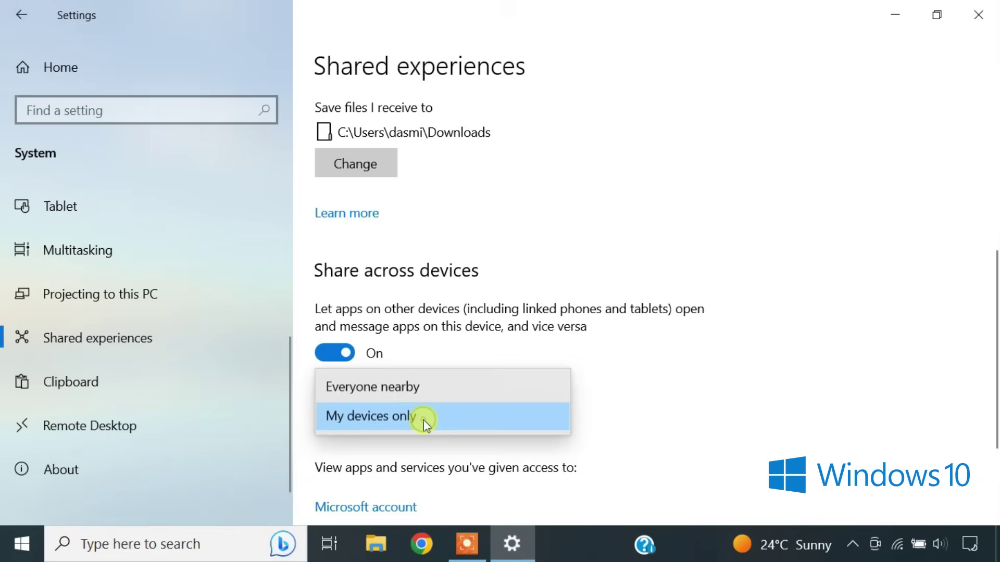
left_click(382, 386)
scroll(582, 431, "down", 2)
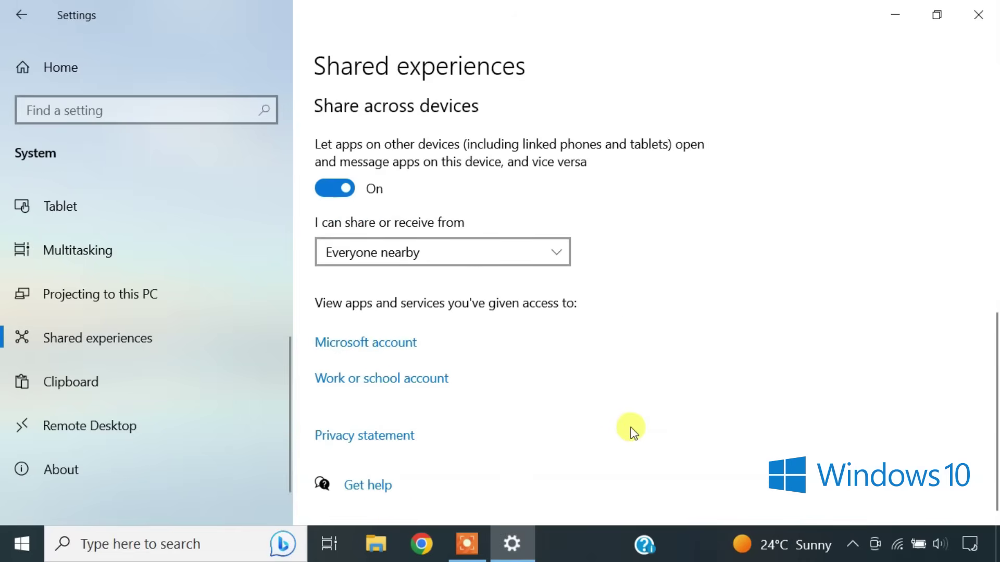
scroll(632, 430, "up", 1)
scroll(632, 431, "up", 3)
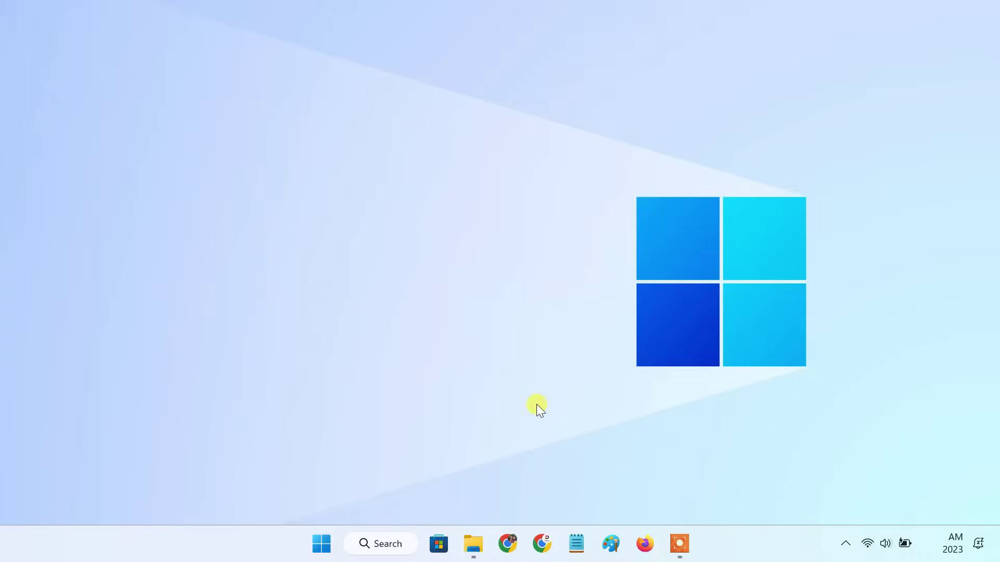
Step: Select all nine song and video files in Downloads and send them via Nearby sharing
left_click(484, 534)
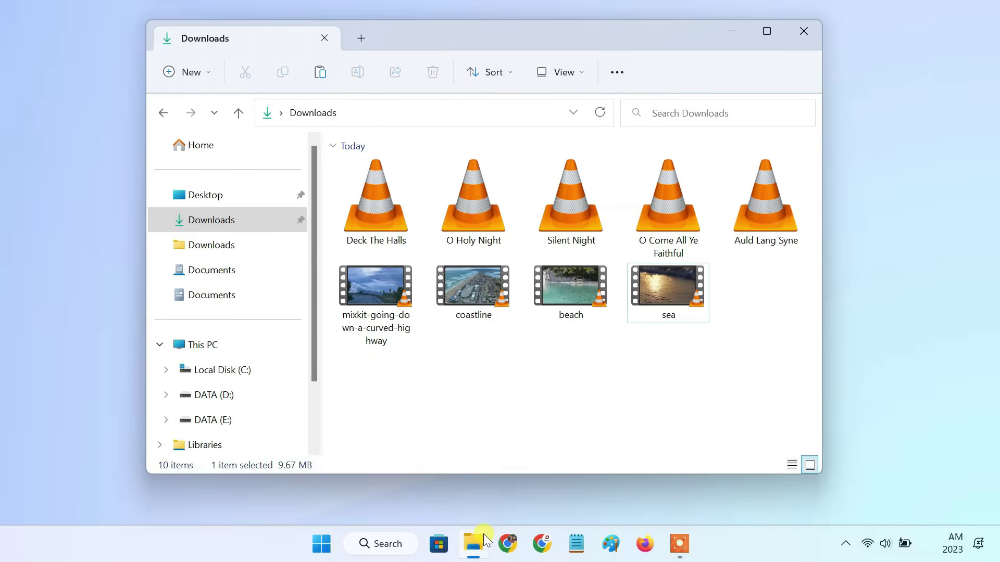
left_click_drag(743, 333, 362, 208)
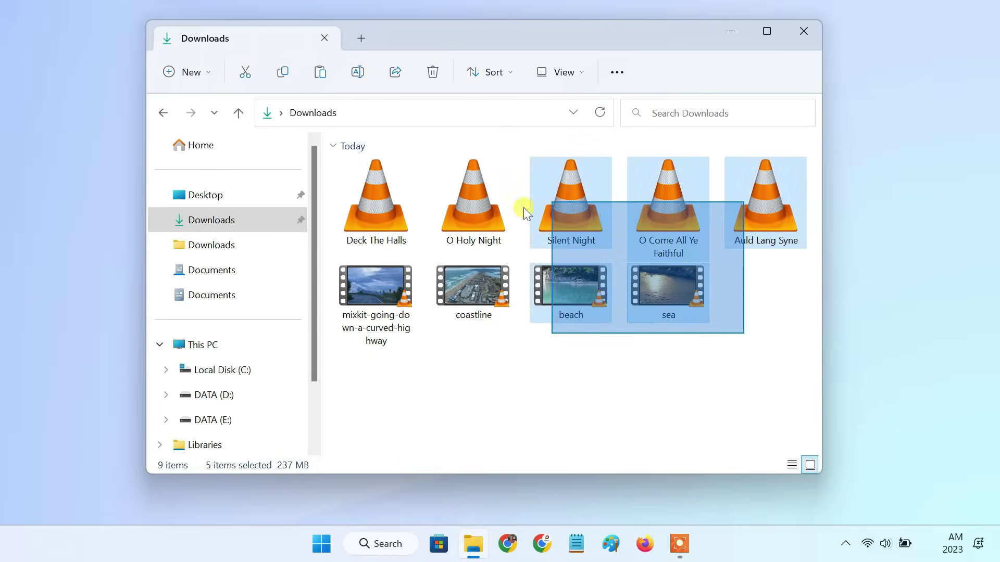
right_click(567, 205)
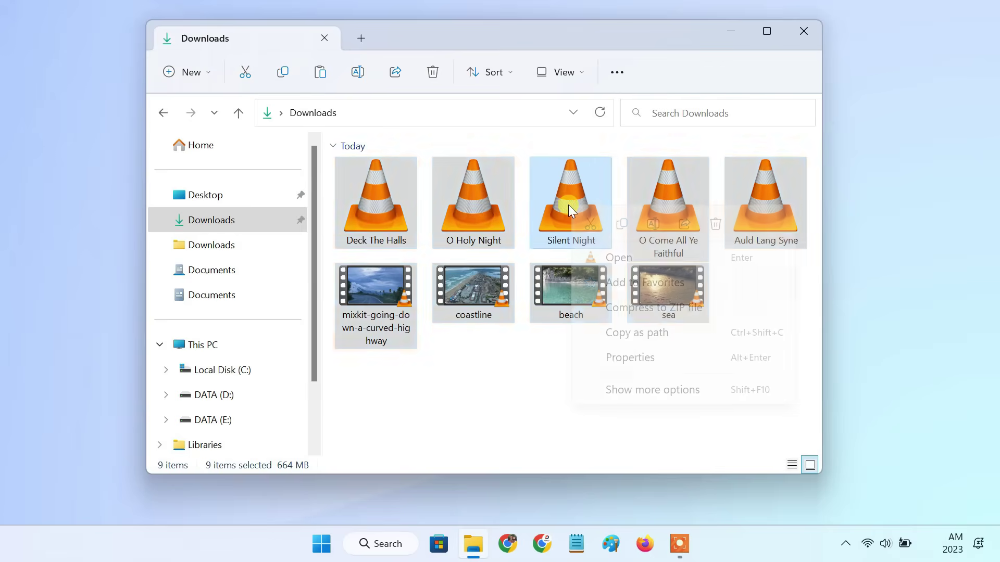
left_click(686, 224)
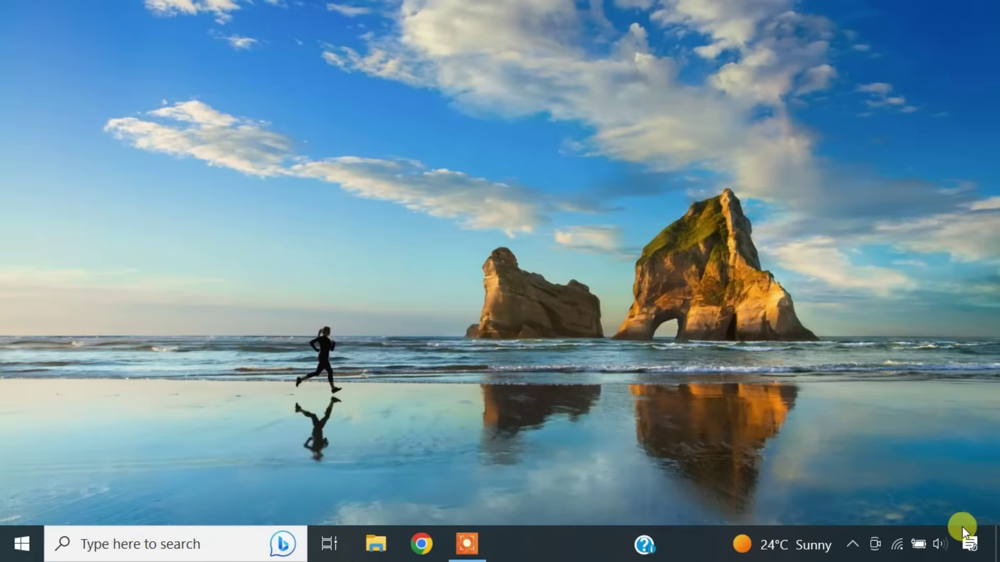
Step: Accept the Nearby sharing notification to save the nine incoming files and show them in Downloads
left_click(963, 528)
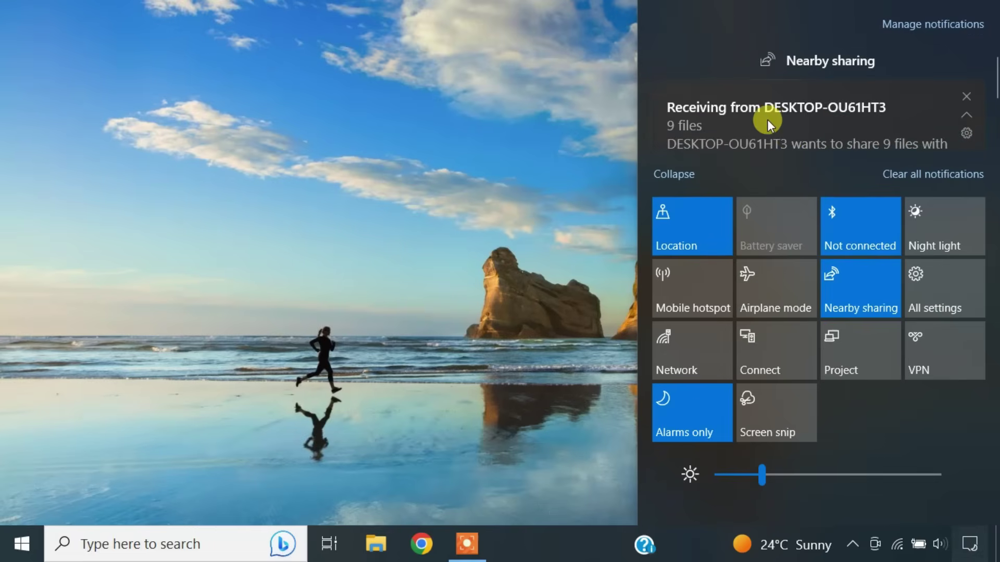
scroll(797, 118, "down", 2)
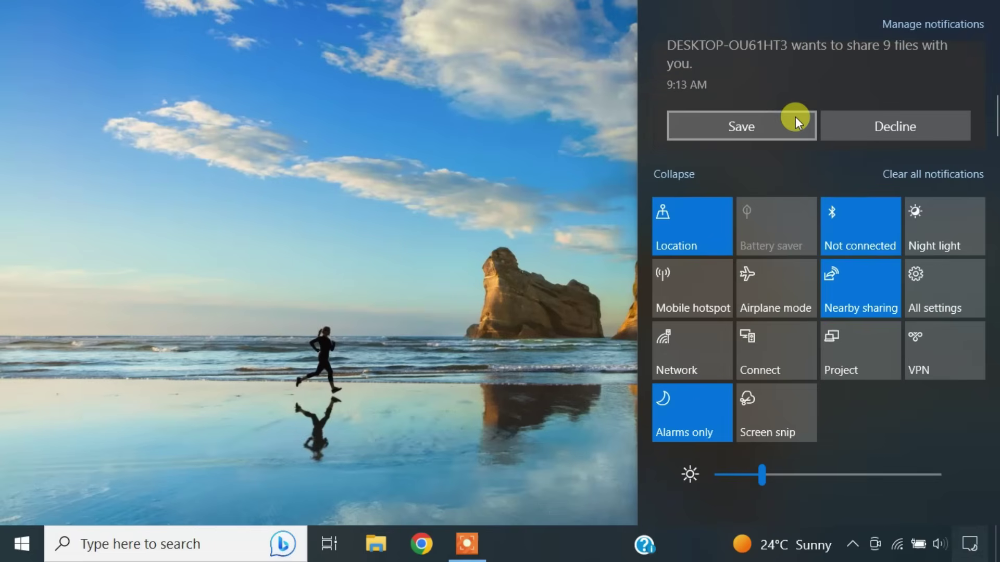
left_click(760, 127)
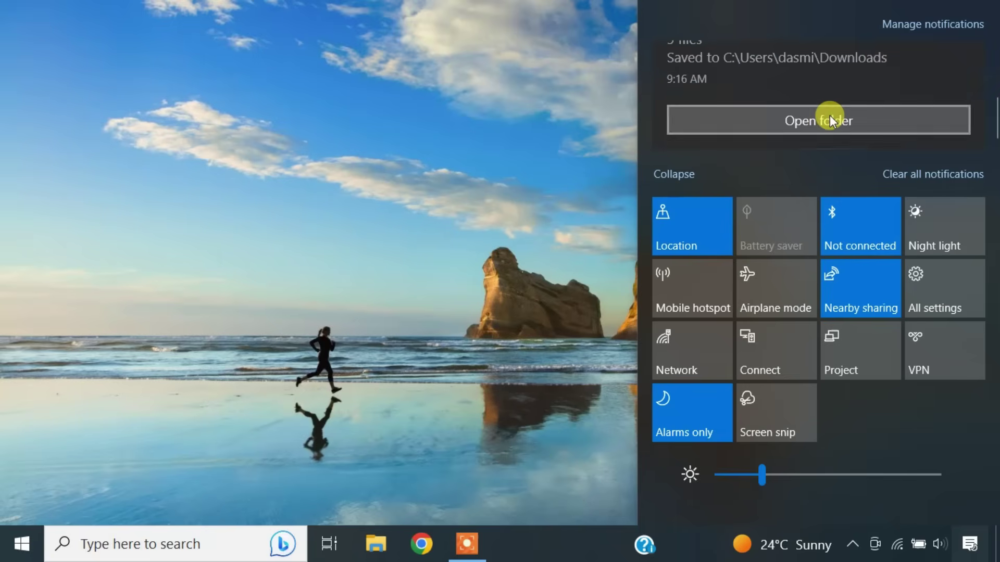
left_click(830, 115)
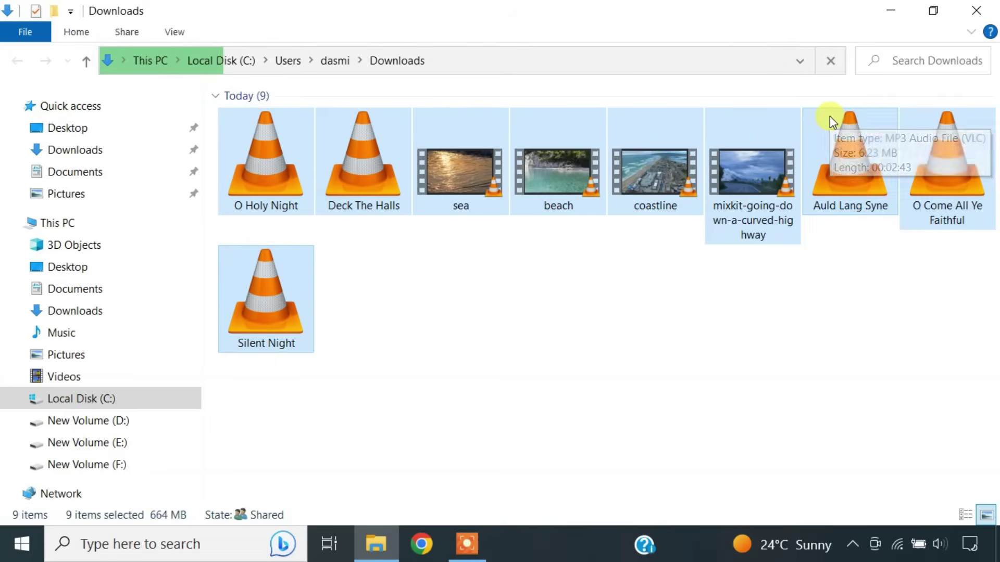
Step: Deselect the nine received songs and videos in the Downloads folder
left_click(532, 299)
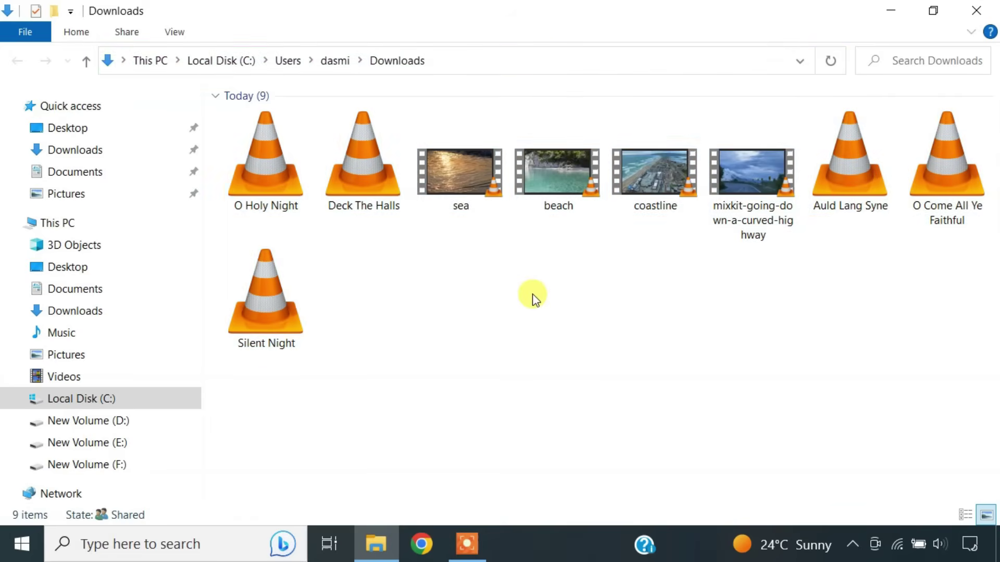